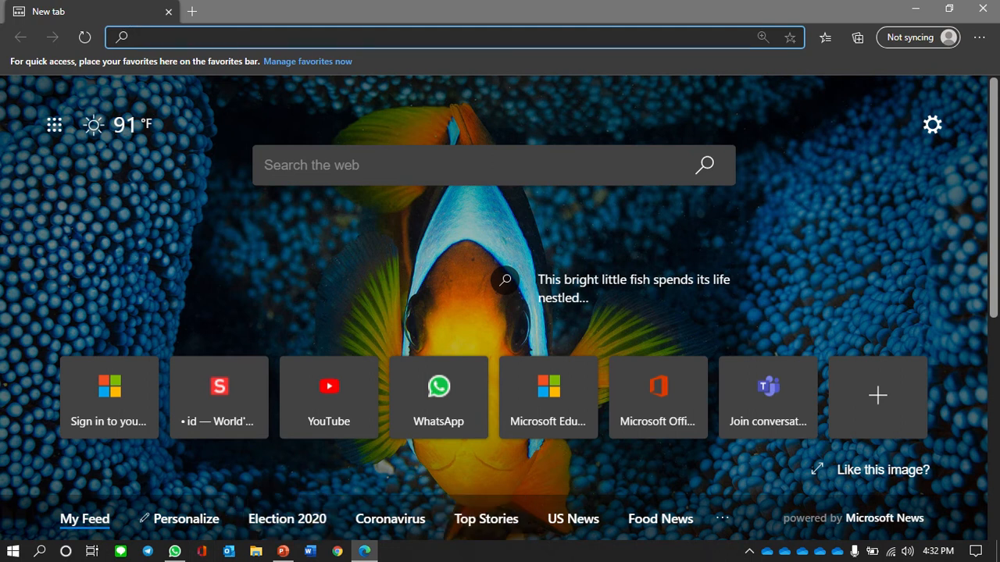
- Open File Explorer at Quick access over Edge with Win+E and maximize it
key(super+e)
key(super+Up)
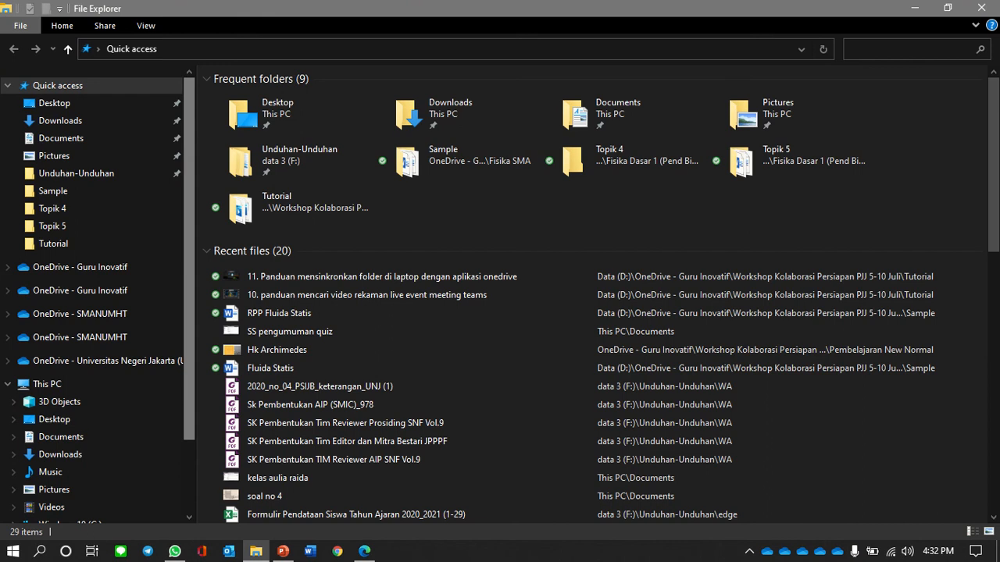
- Create and open a new folder 'Pendidikan (cara-1)' in OneDrive - Guru Inovatif on data 3 (F:)
scroll(98, 297, down, 3)
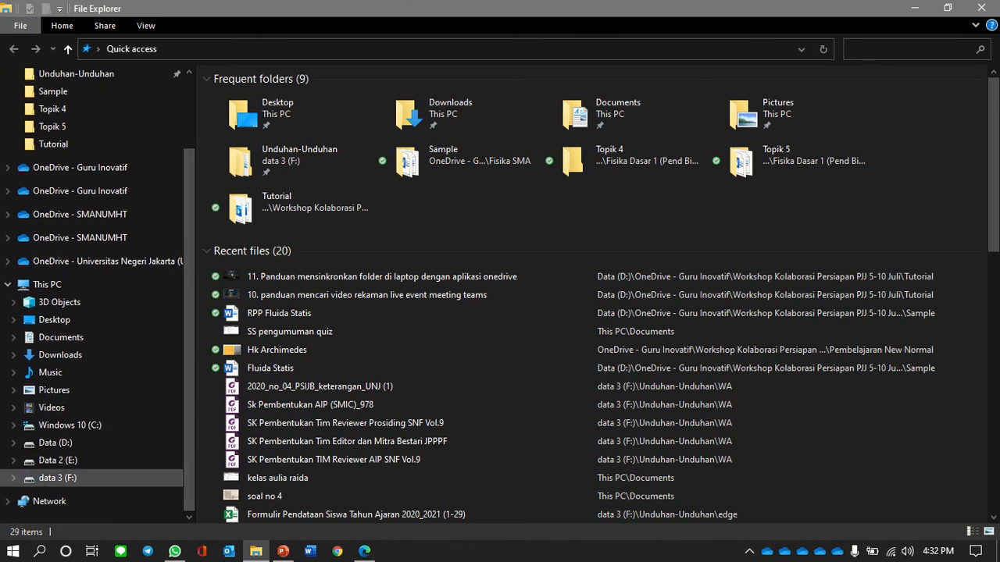
click(57, 477)
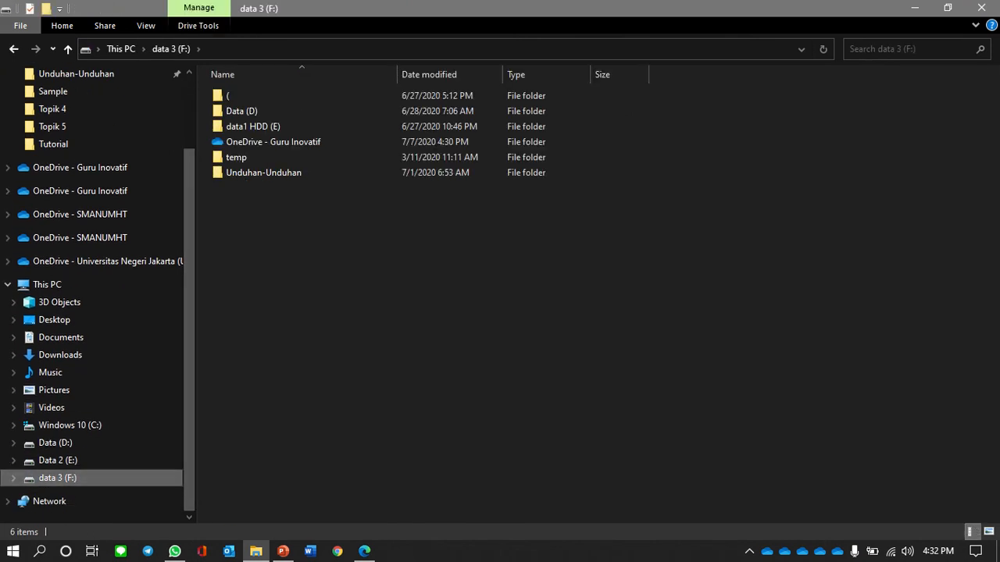
double_click(273, 142)
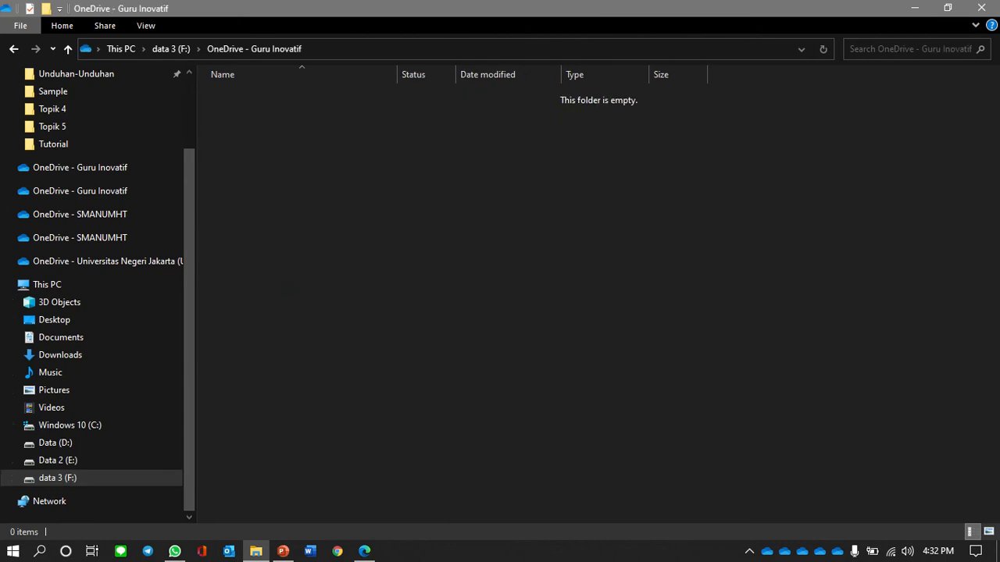
right_click(290, 127)
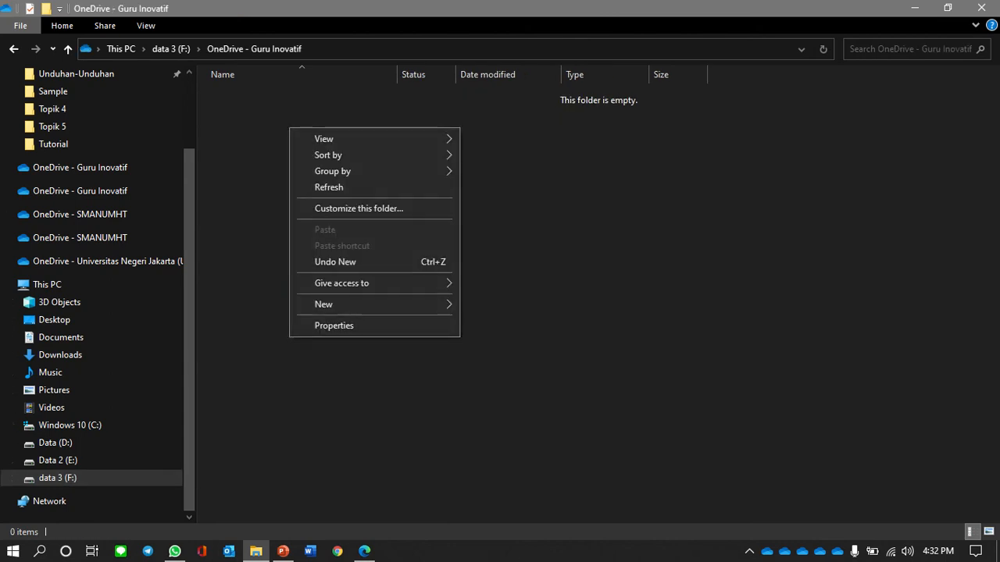
mouse_move(352, 304)
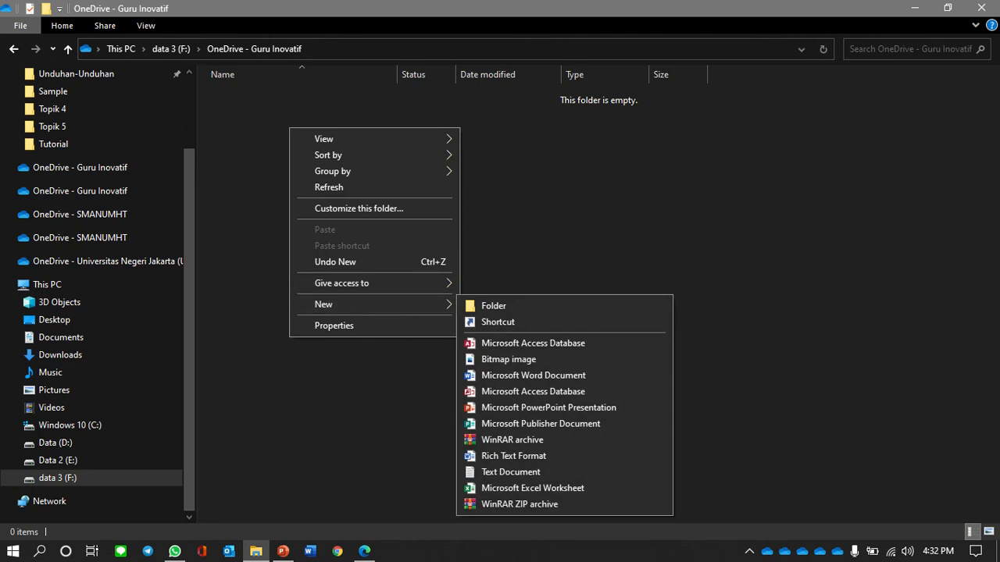
click(493, 305)
text(Pendidikan)
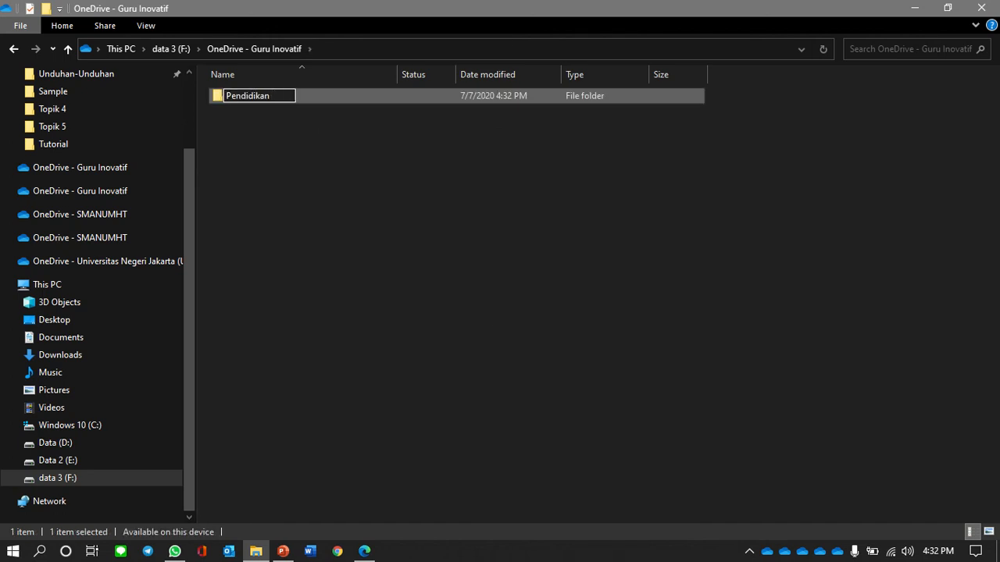
text( (cara-1))
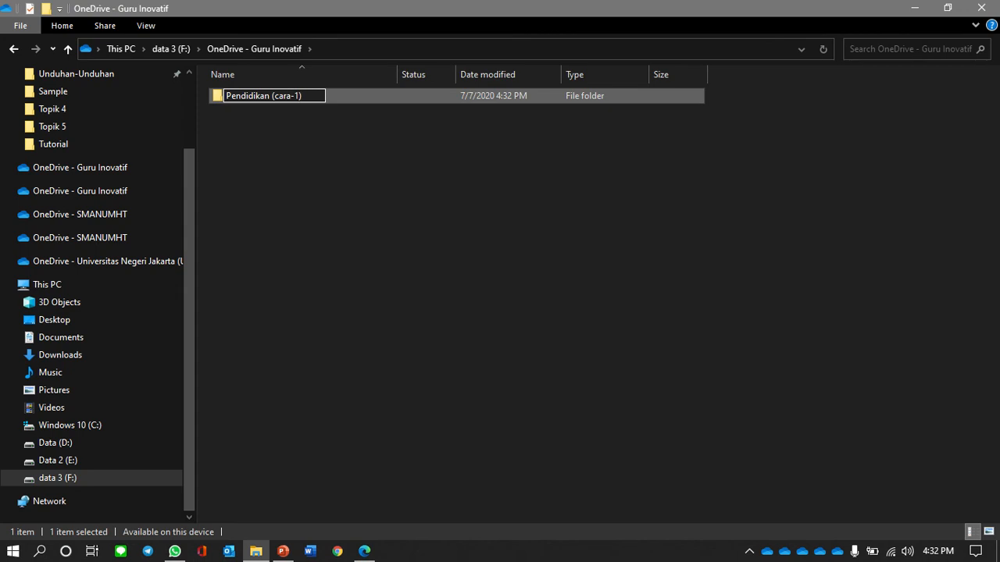
key(Return)
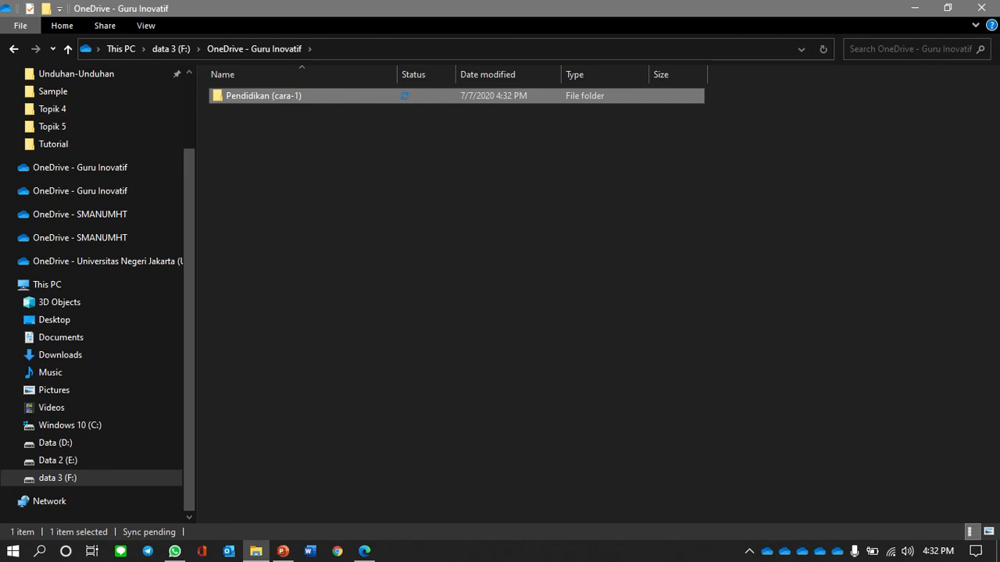
key(Return)
- Create subfolders RPP and Penilaian inside Pendidikan (cara-1)
key(shift+F10)
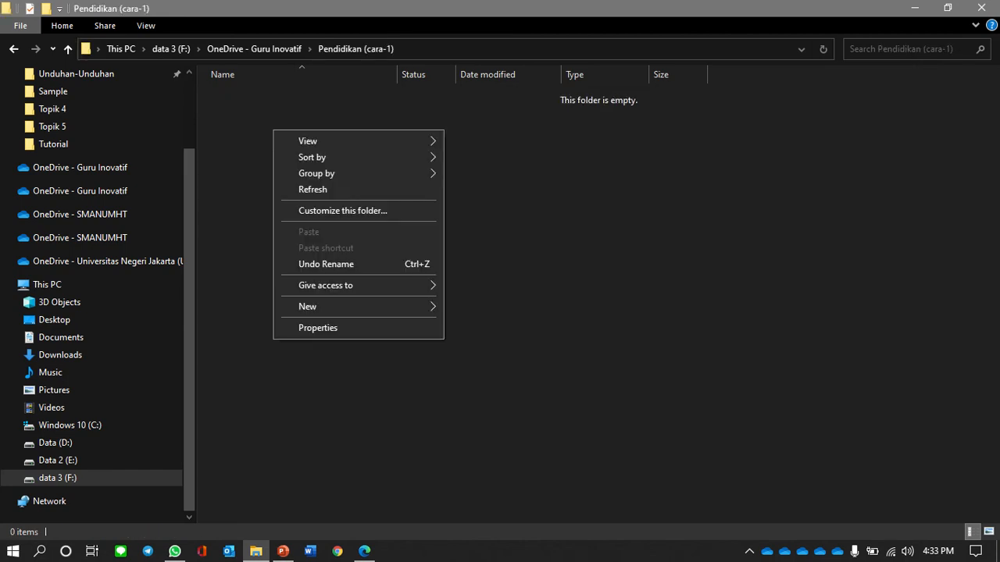
key(w)
text(folder)
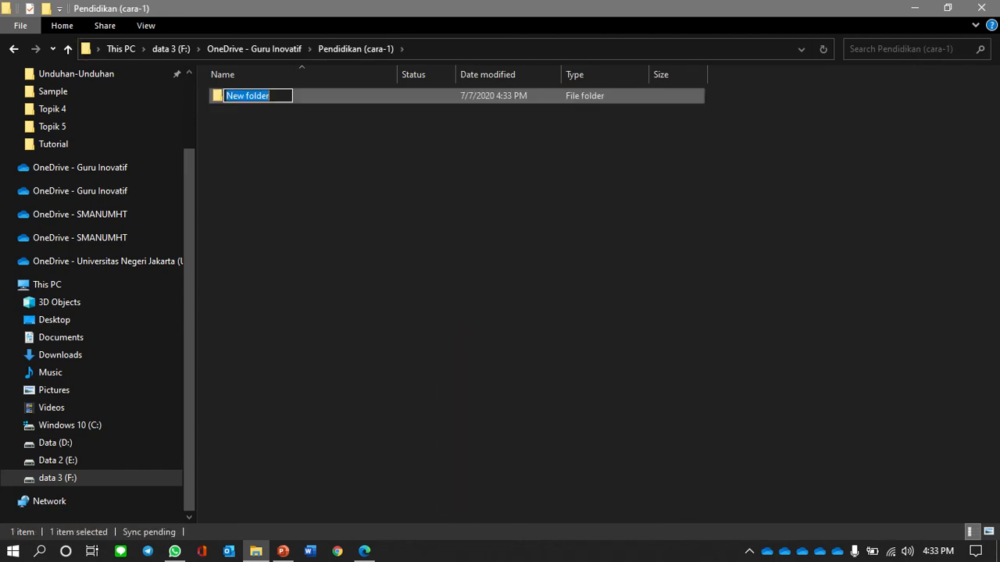
text(RPP)
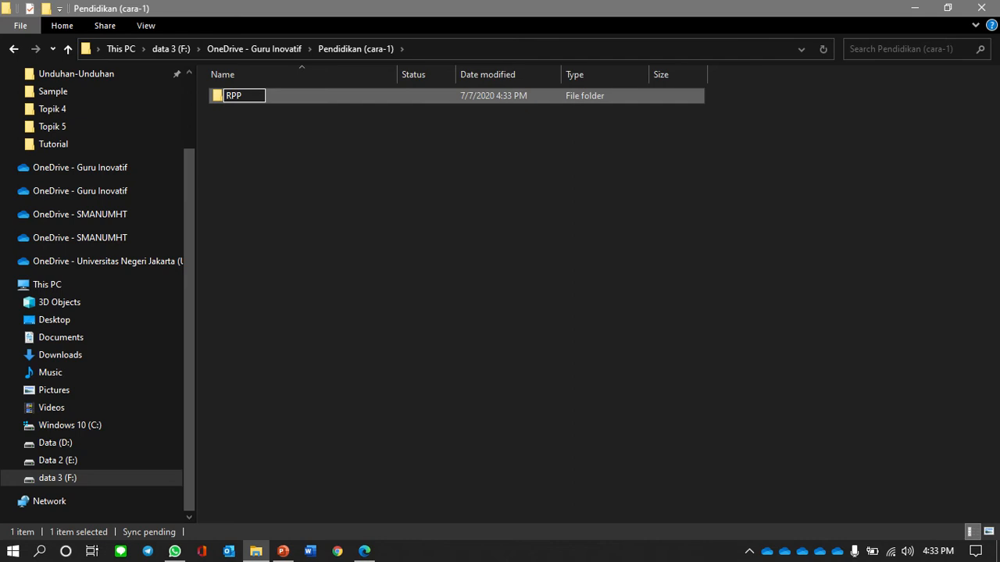
key(Return)
right_click(349, 197)
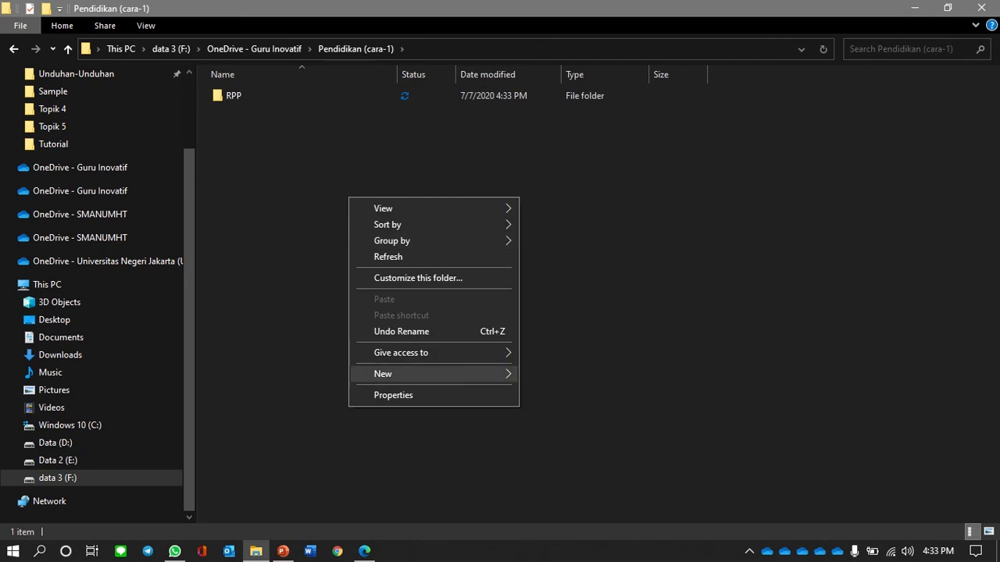
mouse_move(422, 374)
key(Up)
key(Up)
key(Return)
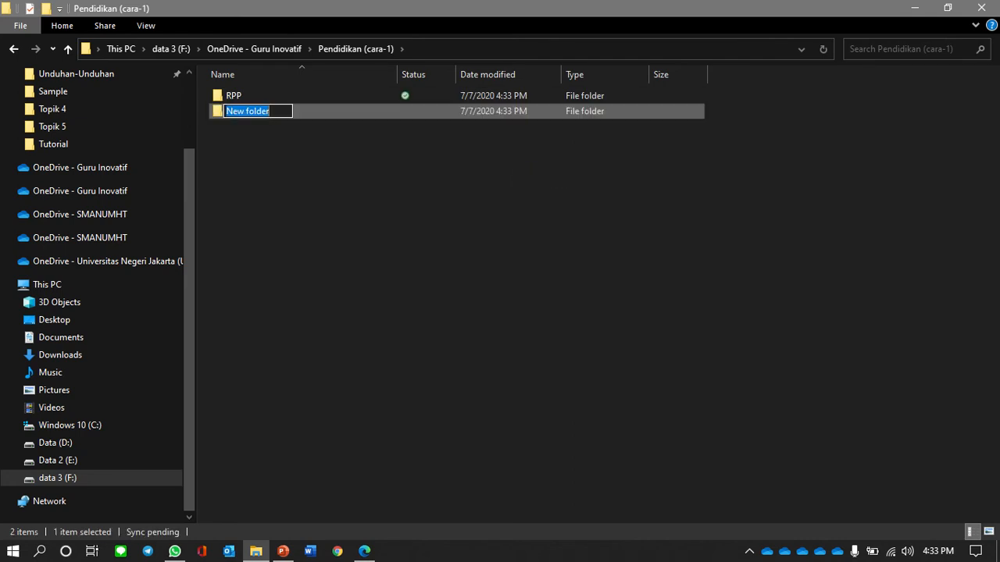
text(Penilaian)
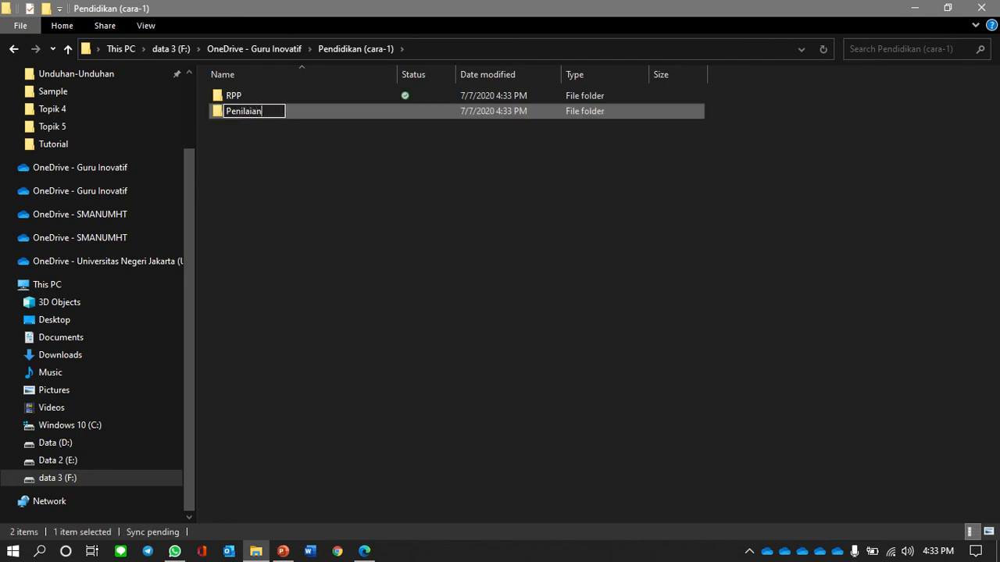
key(Return)
- Add a third subfolder named Bahan Tayang, then open the RPP folder
right_click(396, 217)
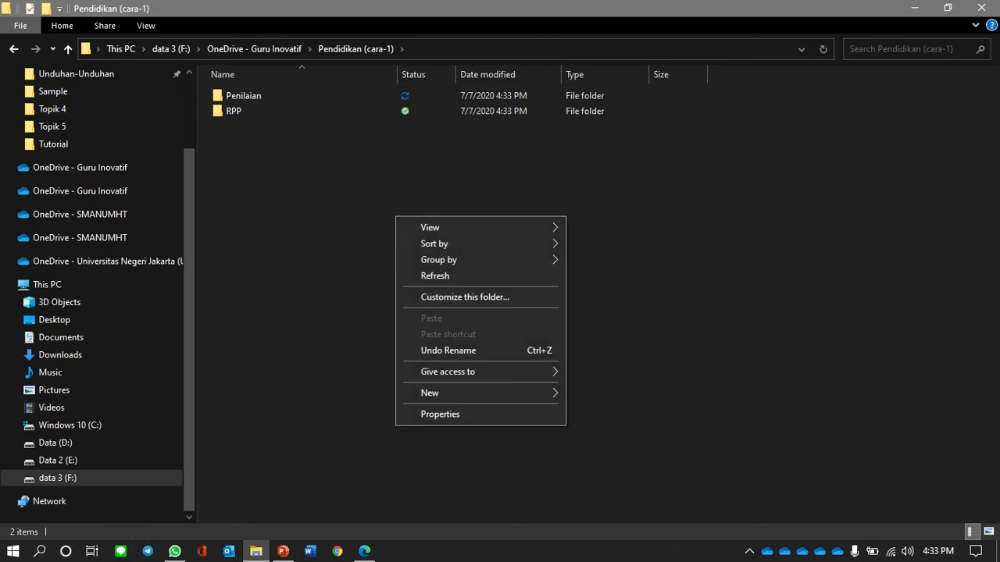
mouse_move(469, 393)
click(600, 193)
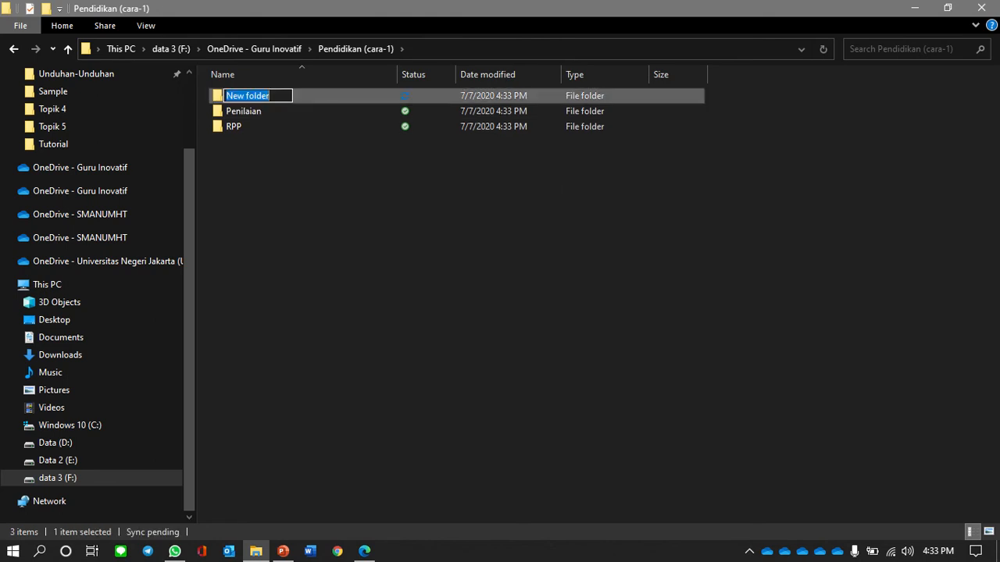
text(Bahan T)
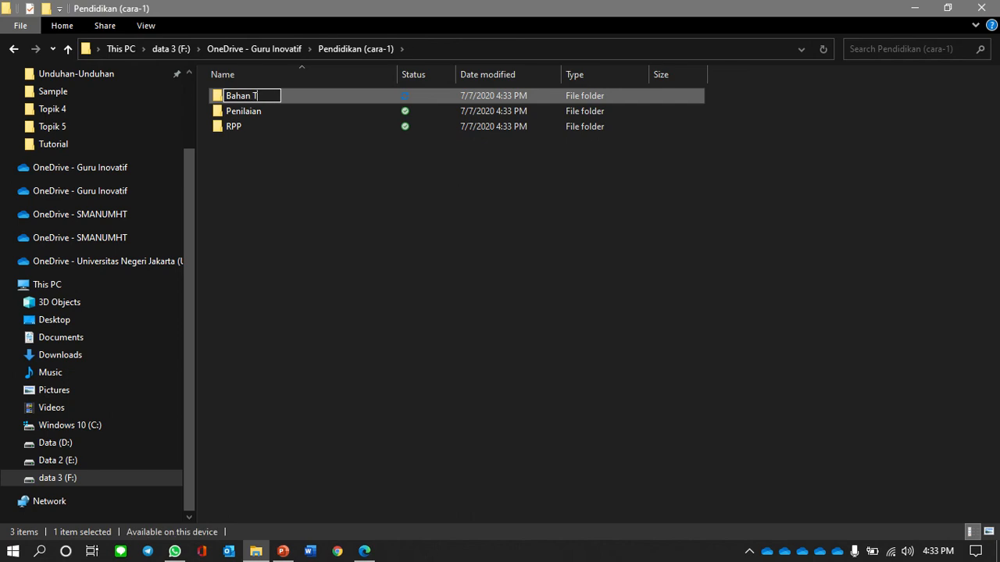
text(ayang)
key(Return)
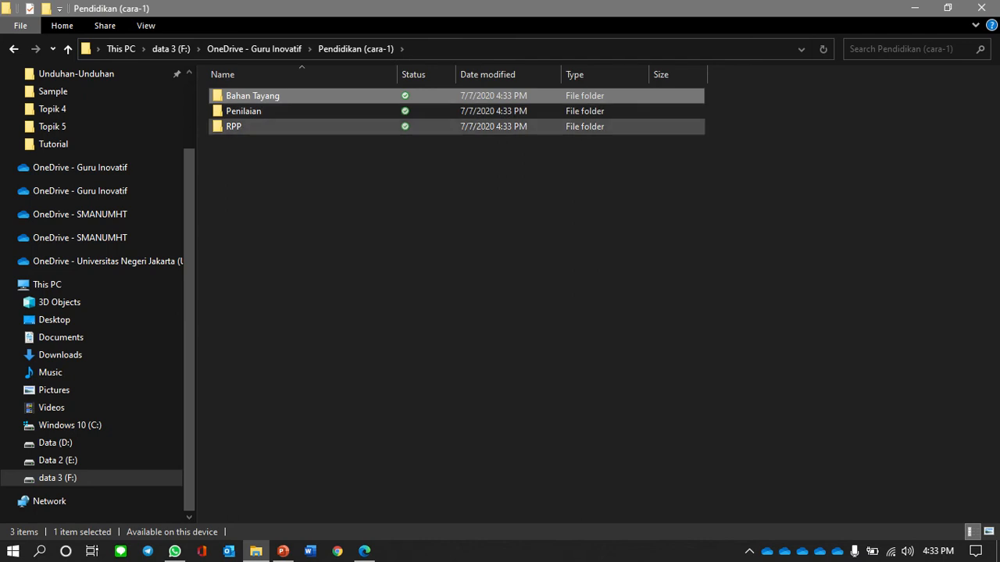
double_click(233, 125)
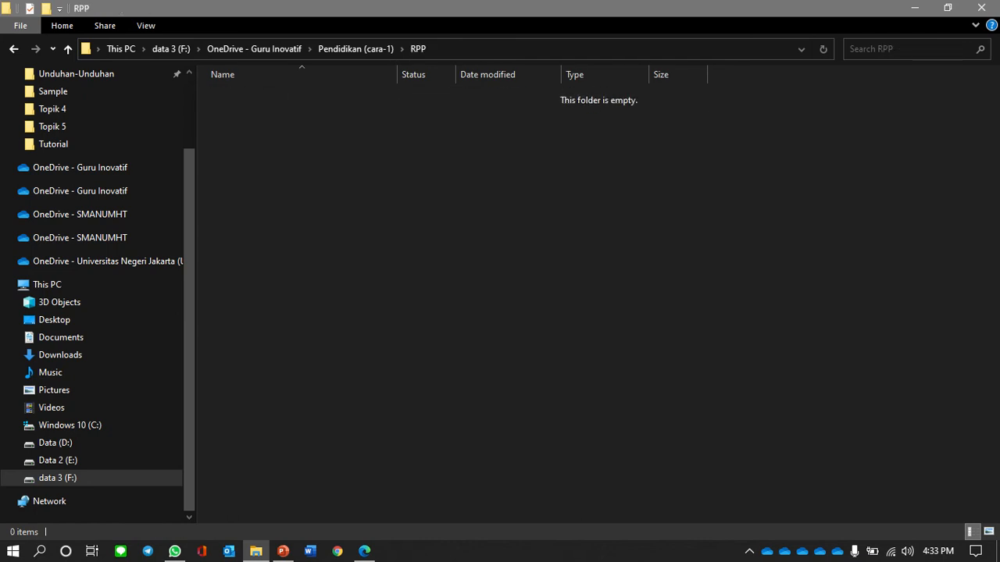
- Open a second maximized File Explorer window at OneDrive - Guru Inovatif
key(super+e)
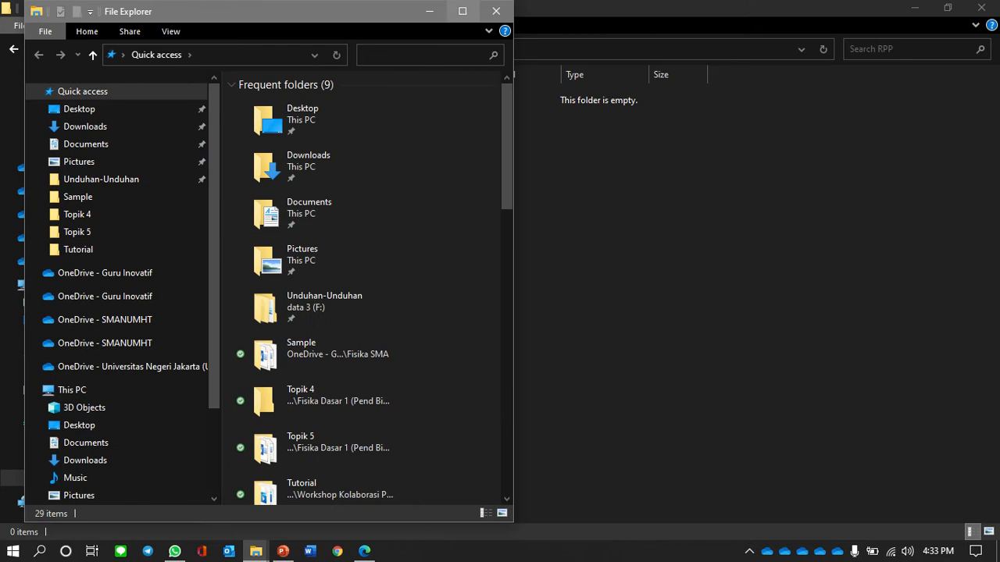
click(463, 9)
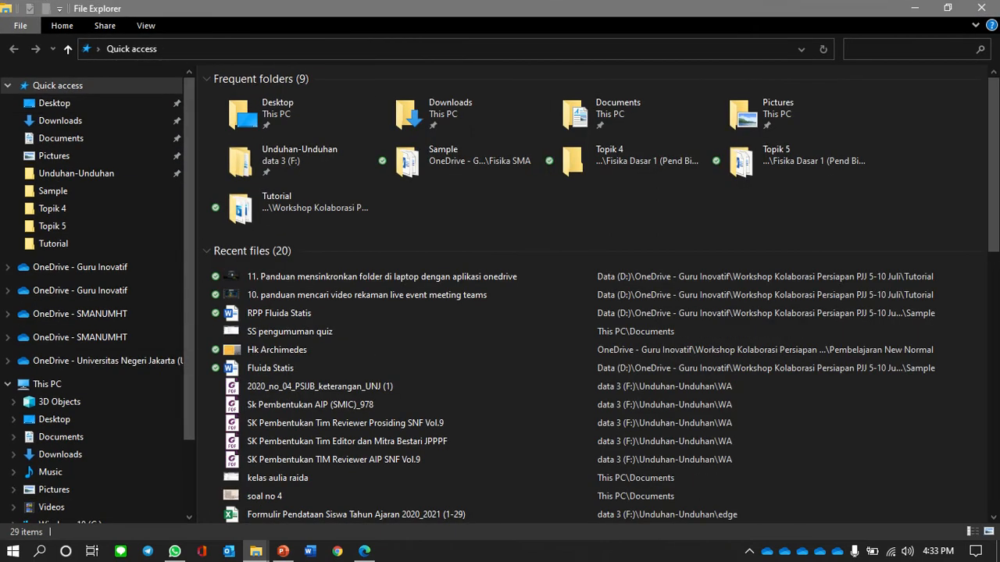
click(78, 267)
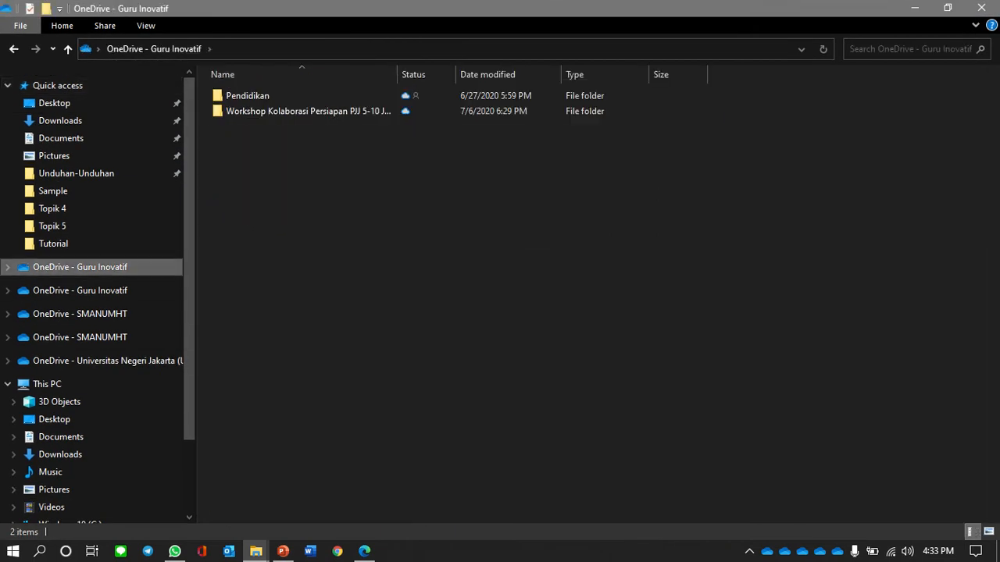
double_click(247, 95)
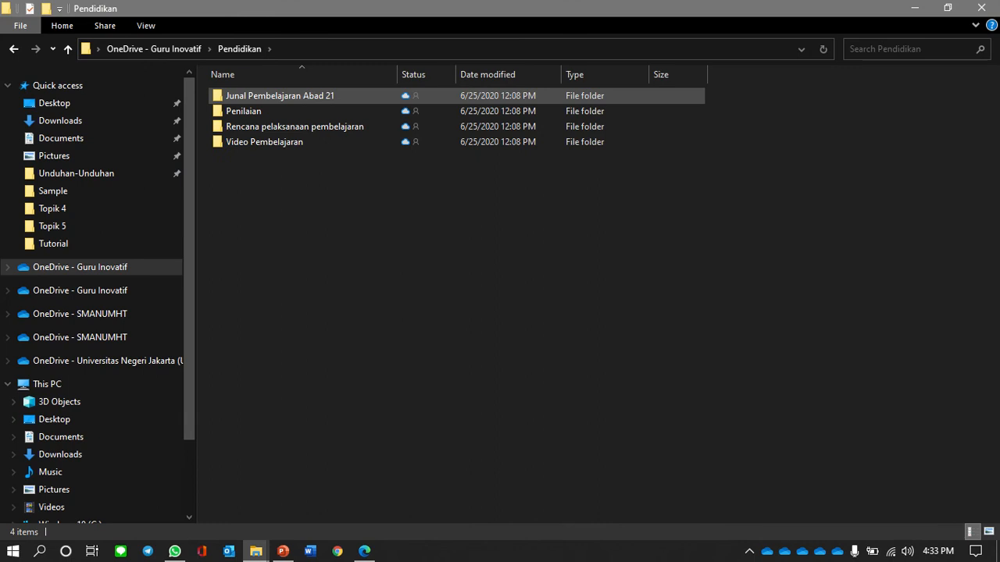
click(13, 48)
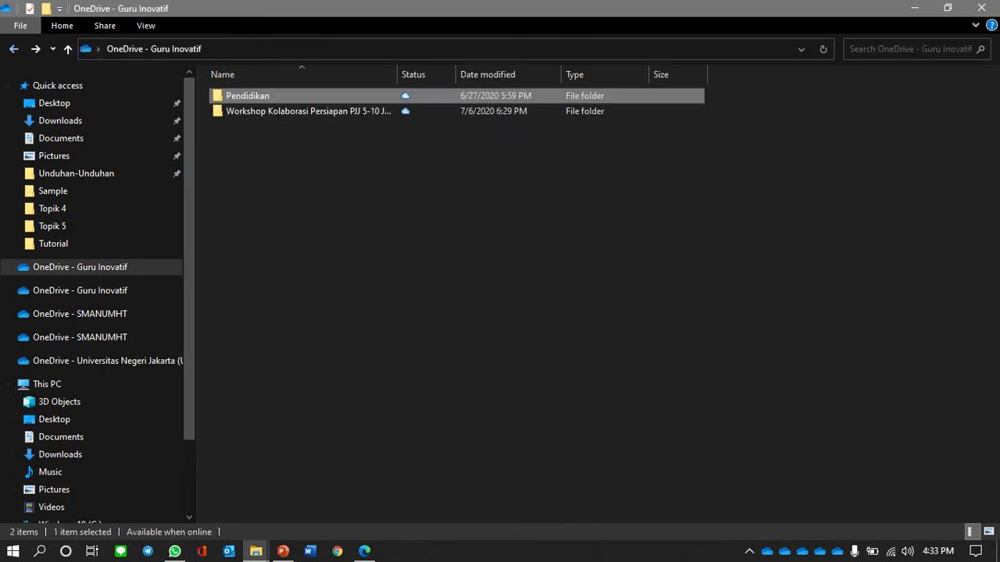
- Browse Workshop Kolaborasi Persiapan PJJ 5-10 Juli > Material2 > Fisika SMA > Sample and select RPP Fluida Statis
double_click(257, 111)
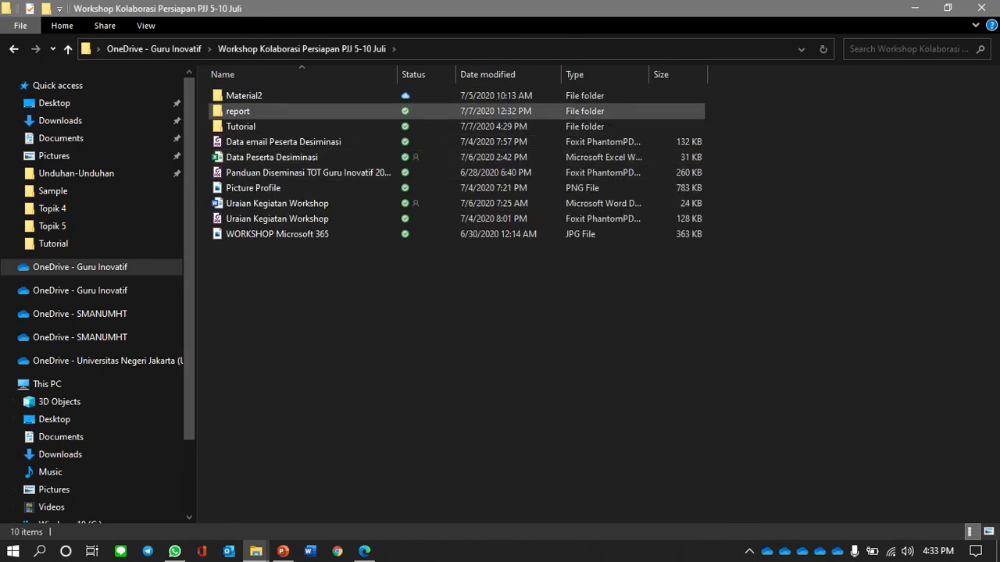
click(244, 96)
double_click(244, 95)
click(238, 111)
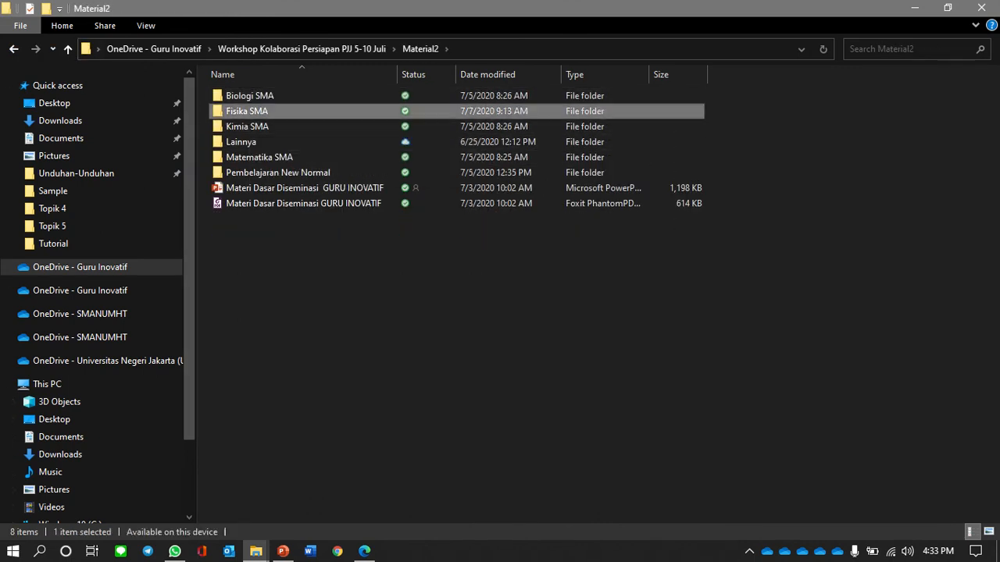
double_click(238, 111)
double_click(240, 95)
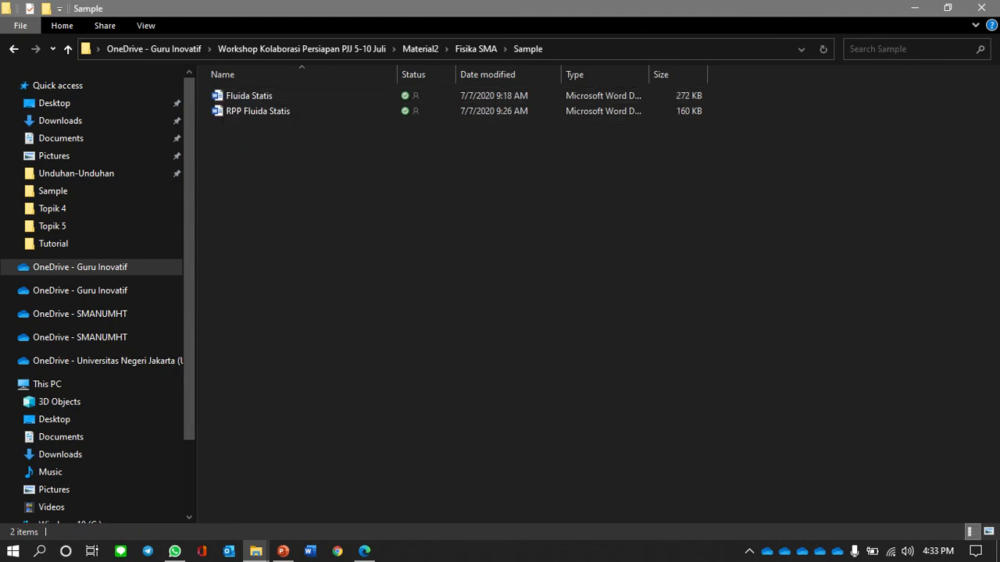
click(257, 111)
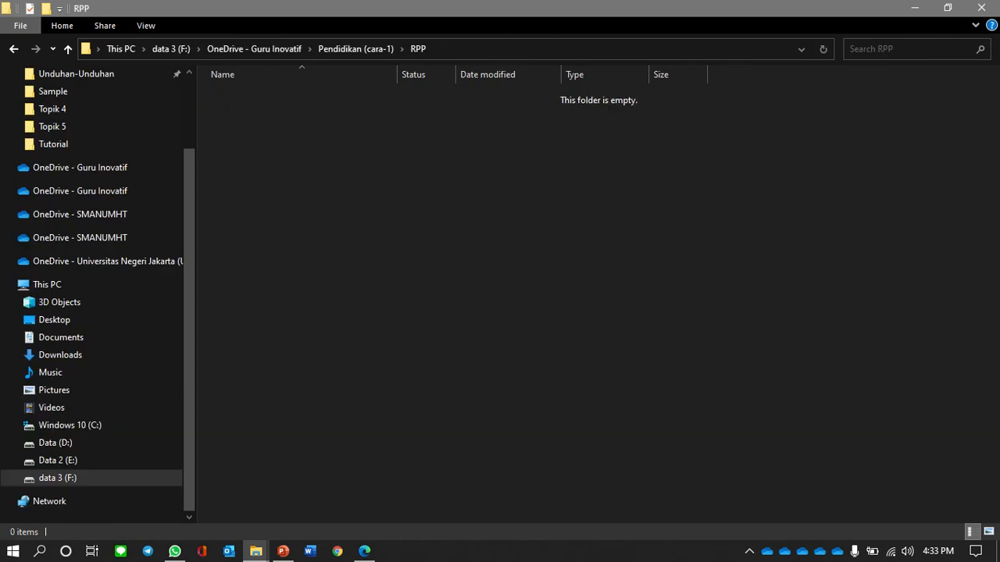
- Paste the RPP Fluida Statis document into the RPP folder of Pendidikan (cara-1)
click(356, 48)
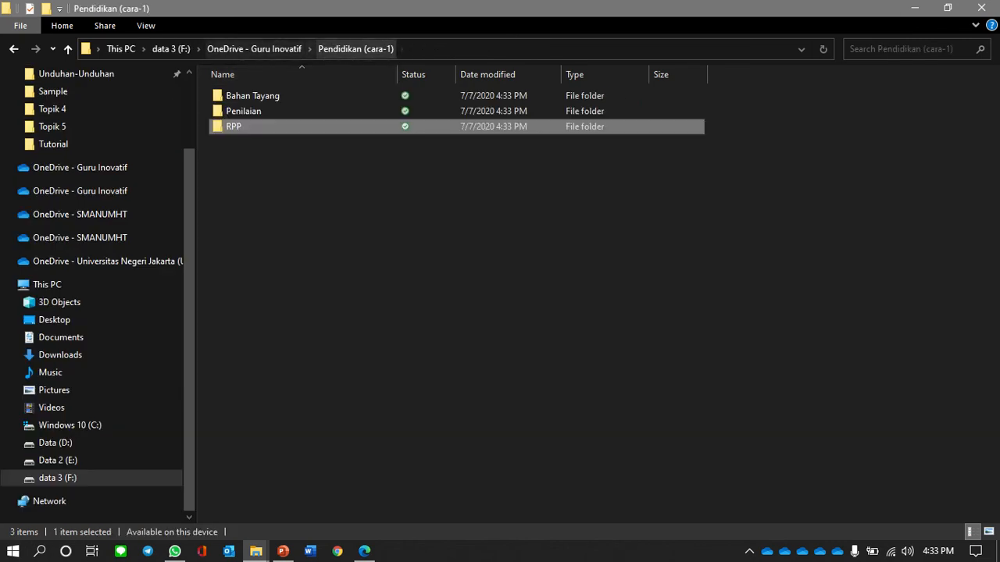
click(254, 49)
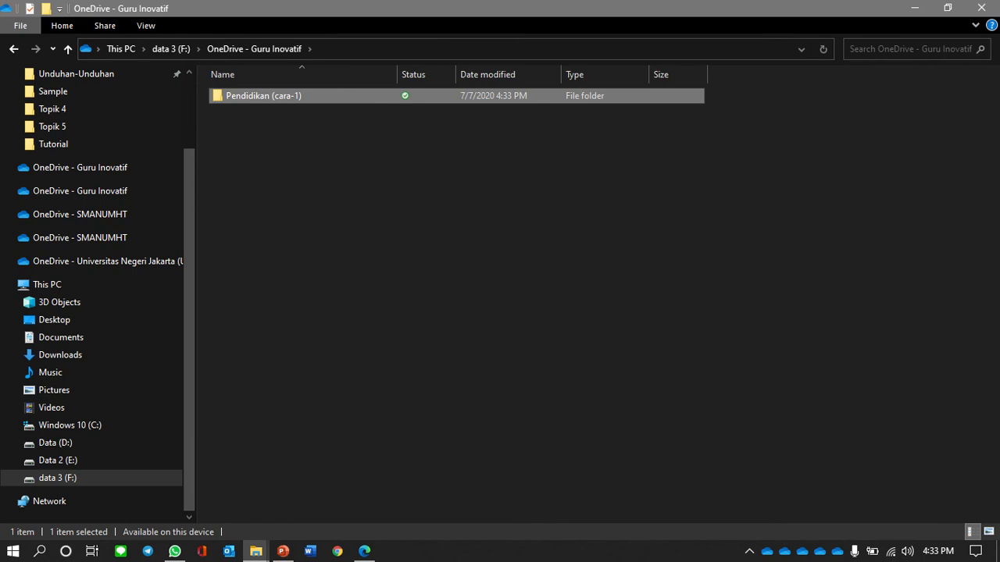
key(Return)
key(Return)
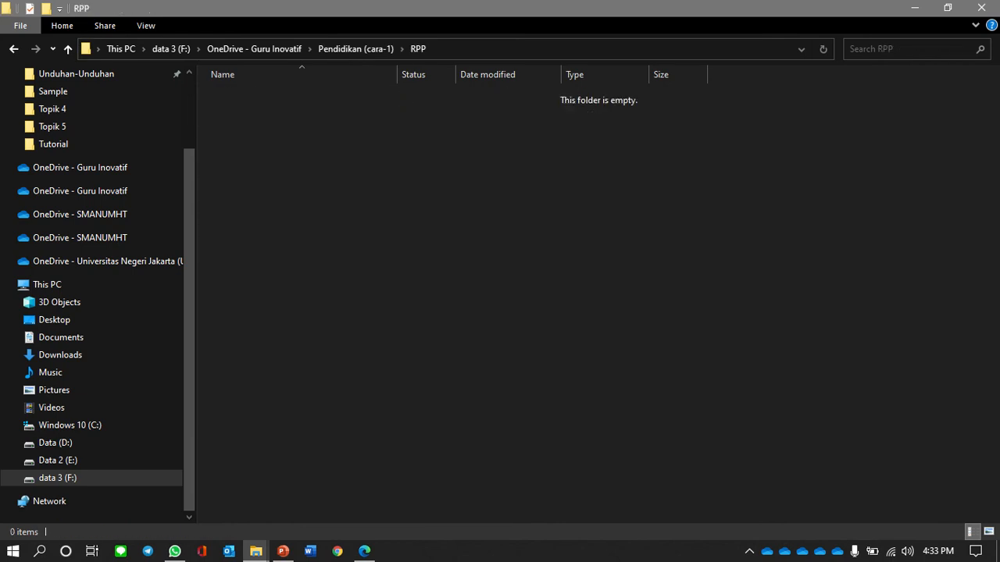
key(ctrl+v)
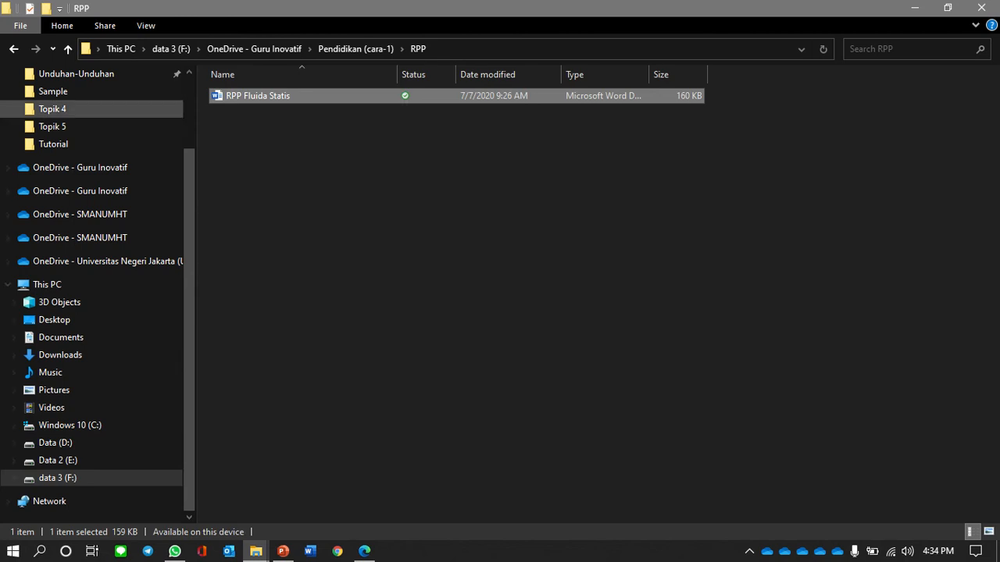
- Copy the Fluida Statis document from Sample into the Penilaian folder
click(356, 48)
double_click(250, 112)
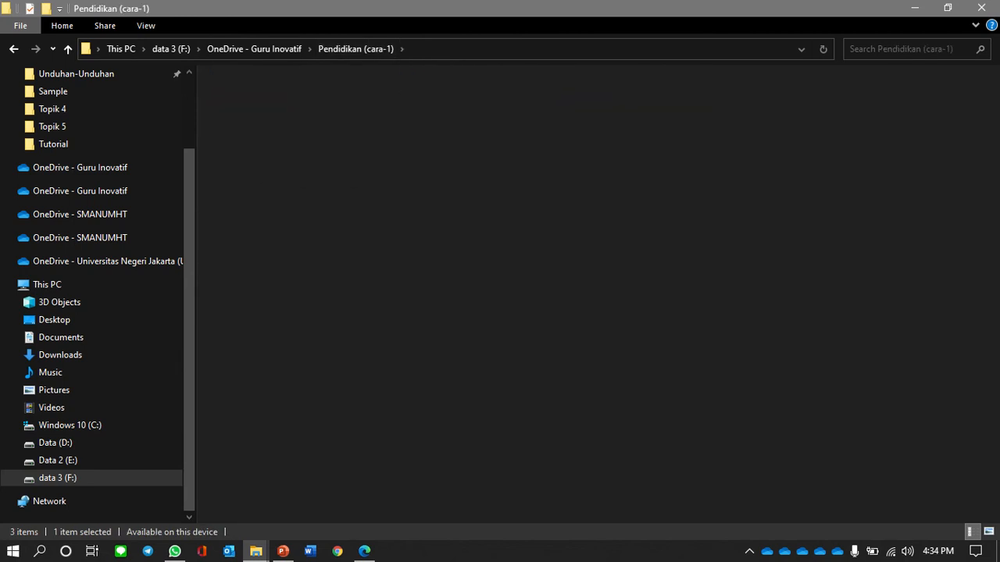
mouse_move(255, 551)
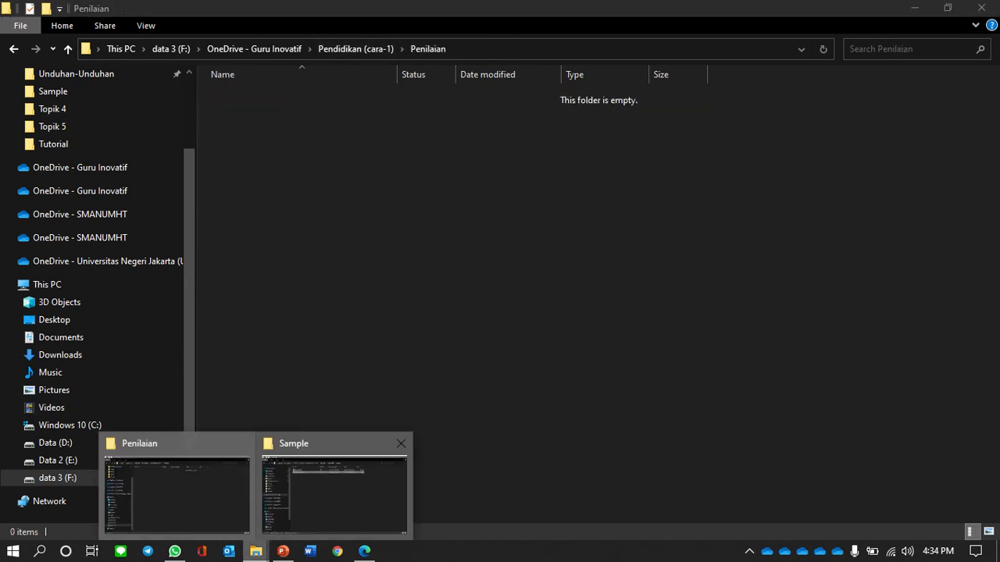
click(334, 487)
click(250, 96)
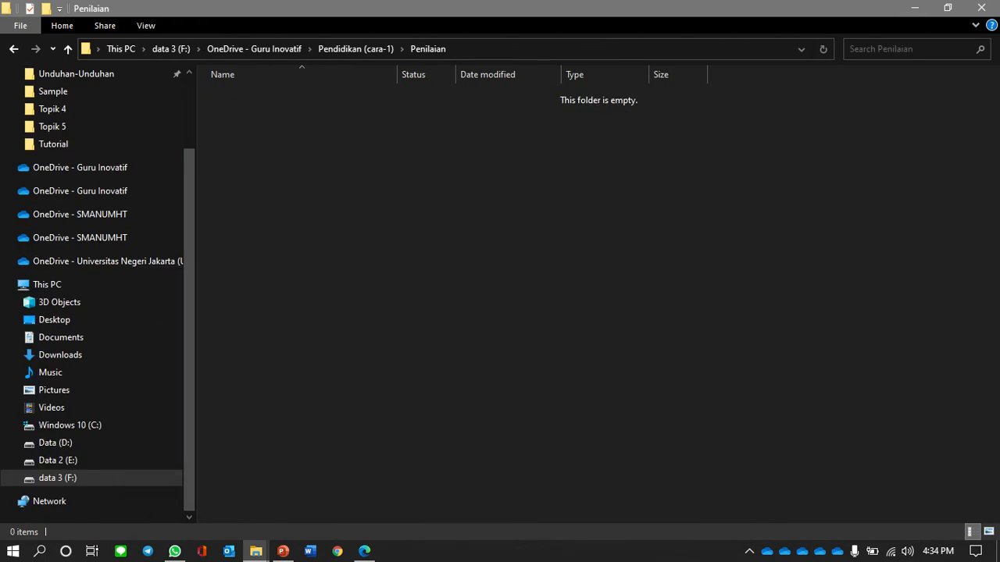
key(ctrl+v)
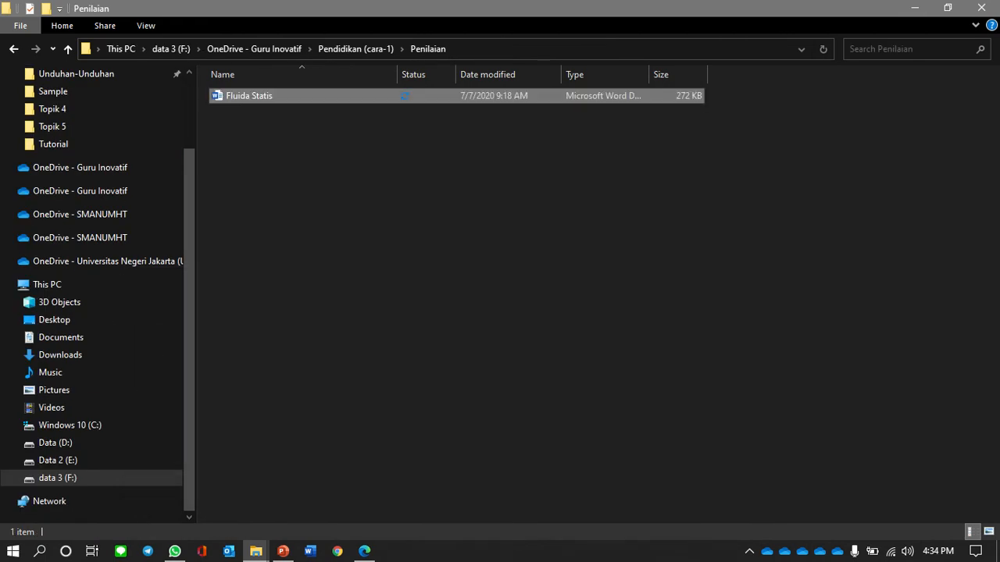
- Open the Bahan Tayang folder and bring the Sample folder window forward
click(356, 49)
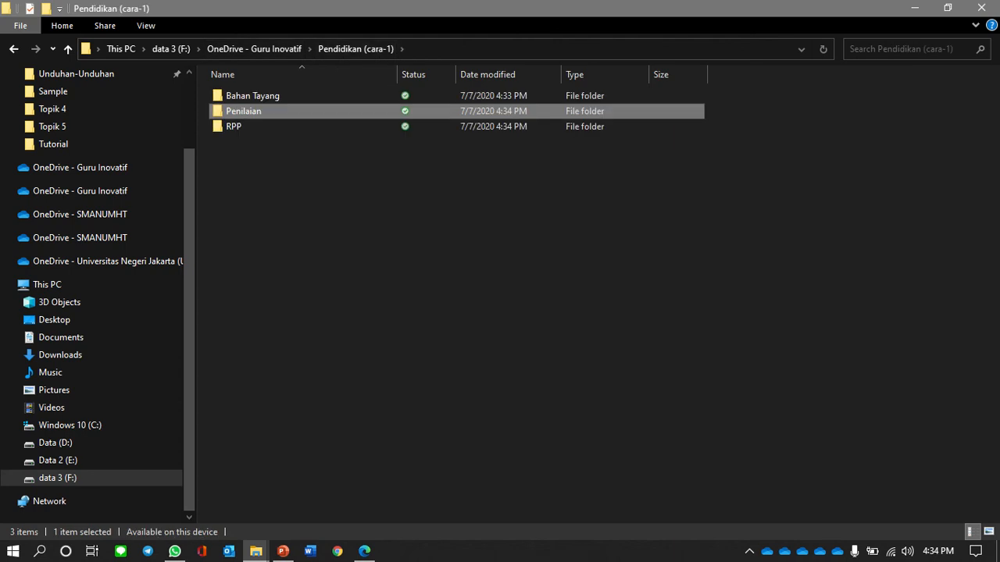
double_click(264, 97)
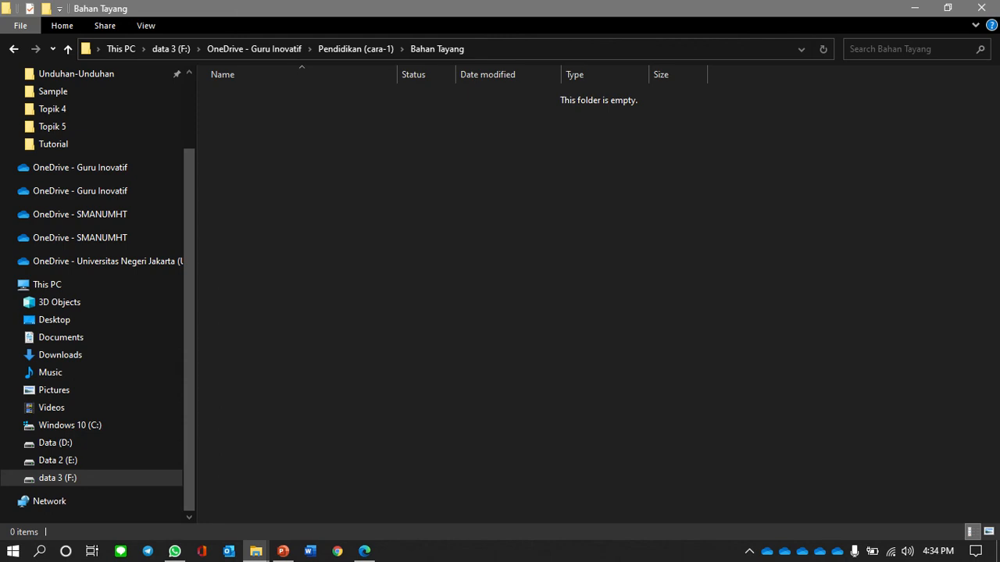
click(255, 551)
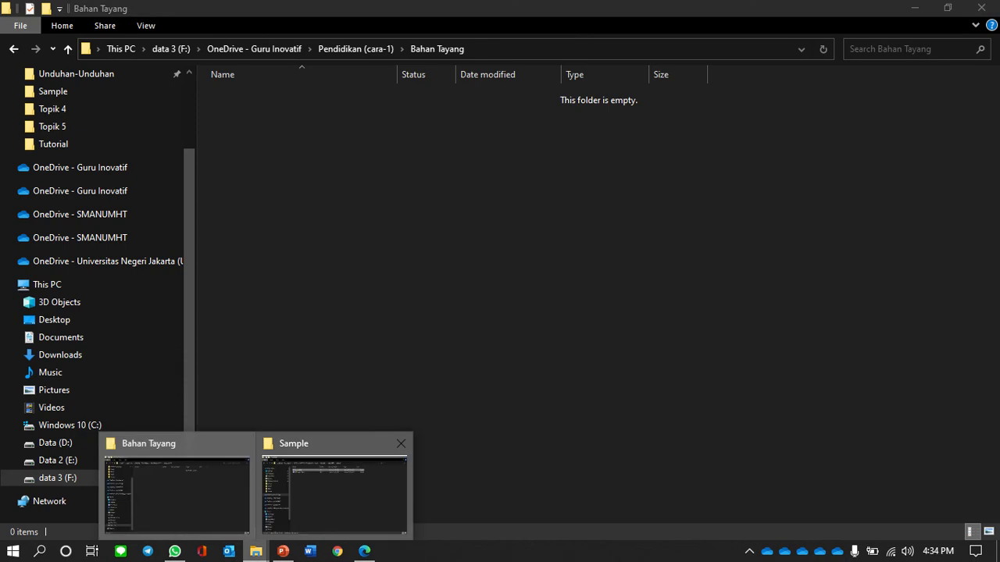
click(335, 492)
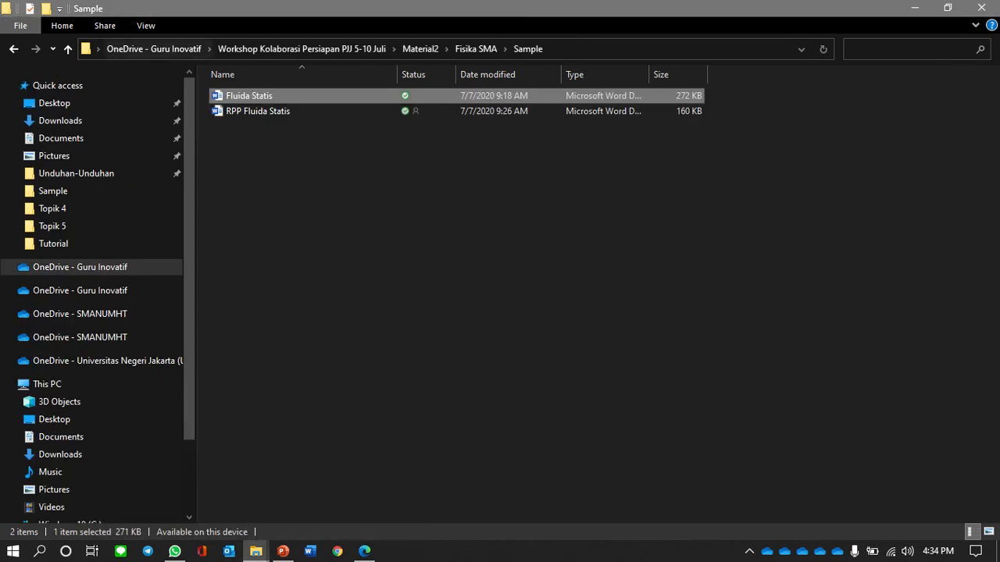
- Paste Hk Archimedes from Material2 > Pembelajaran New Normal into Bahan Tayang, then return to OneDrive - Guru Inovatif
click(68, 48)
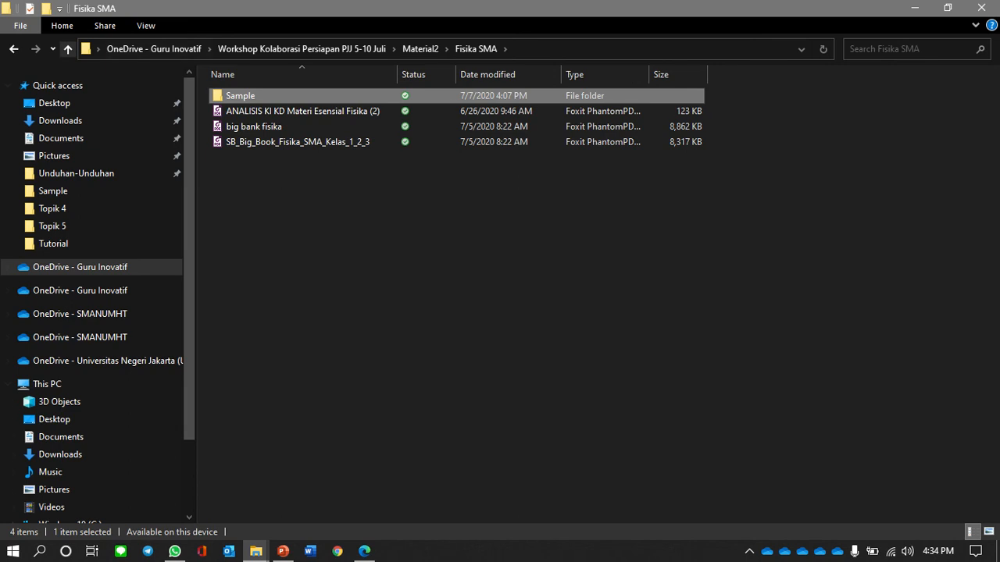
click(68, 49)
double_click(278, 172)
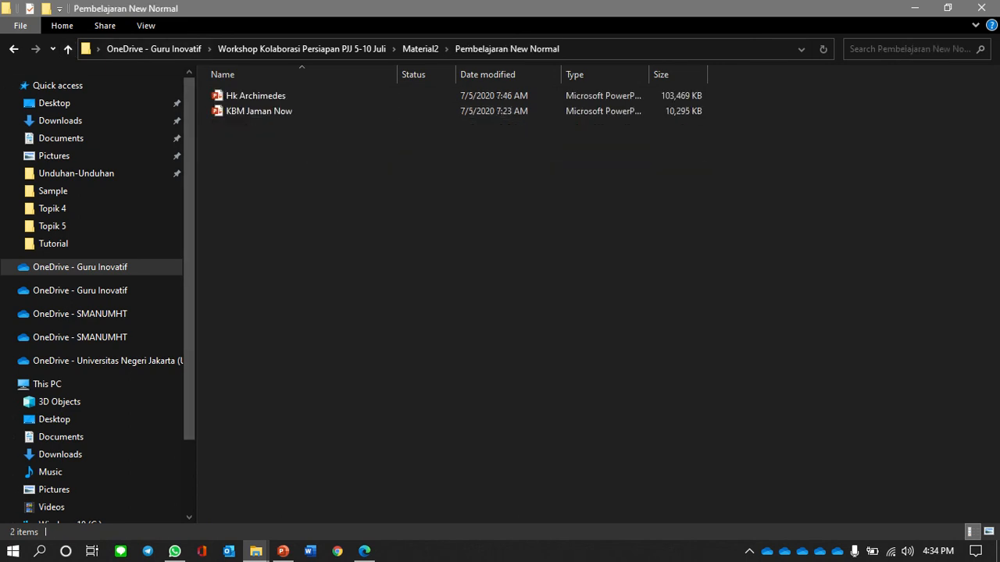
click(270, 96)
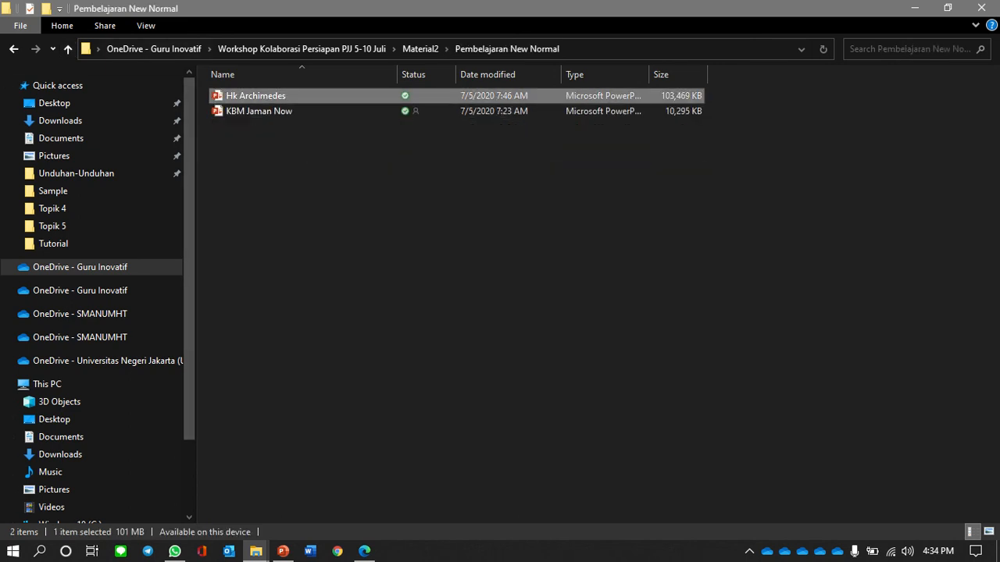
click(255, 550)
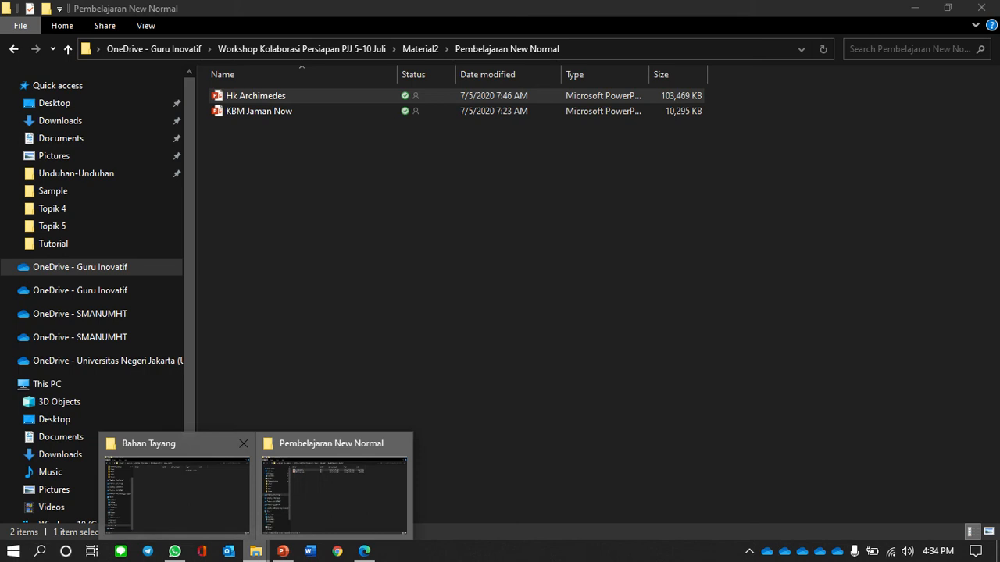
click(177, 492)
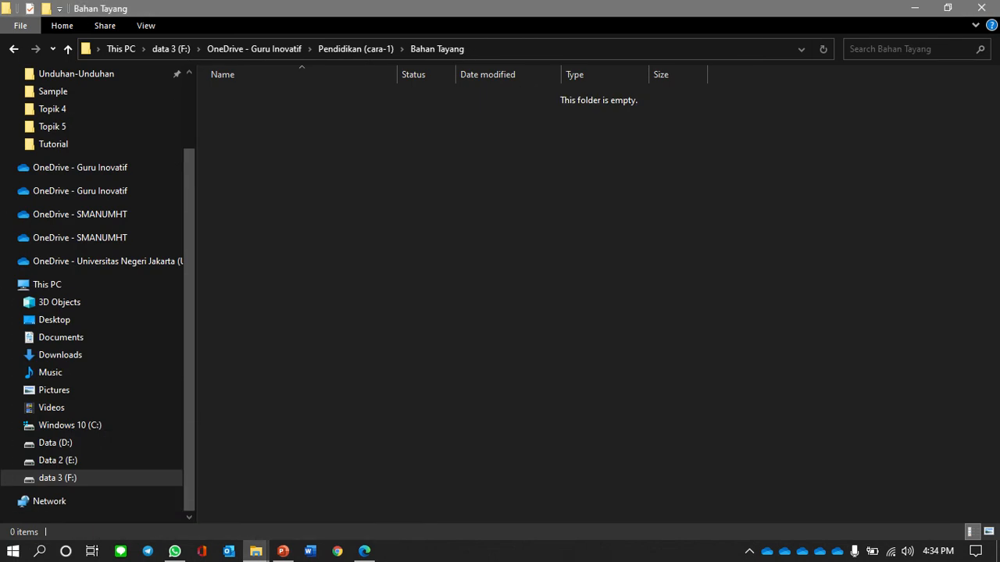
key(ctrl+v)
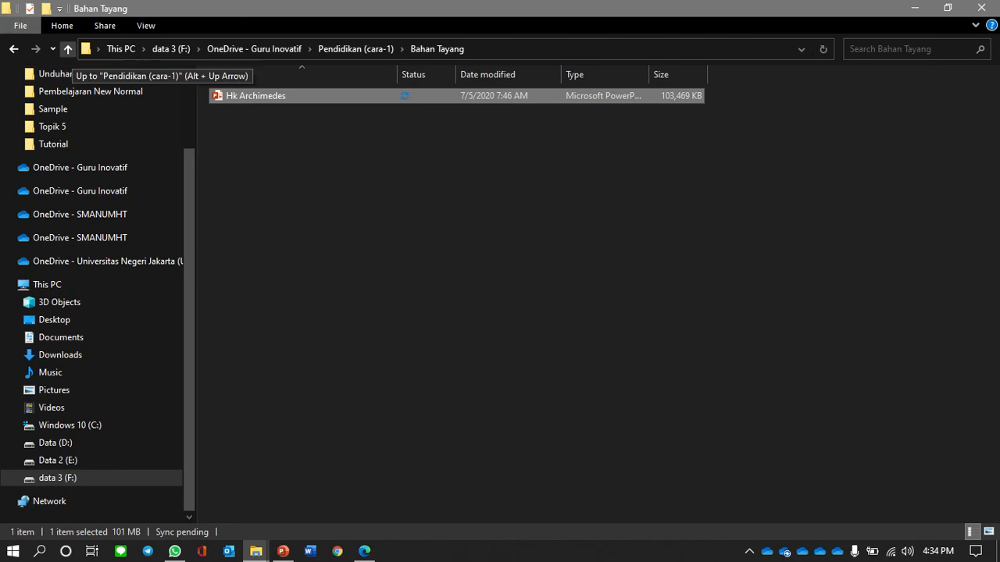
click(68, 49)
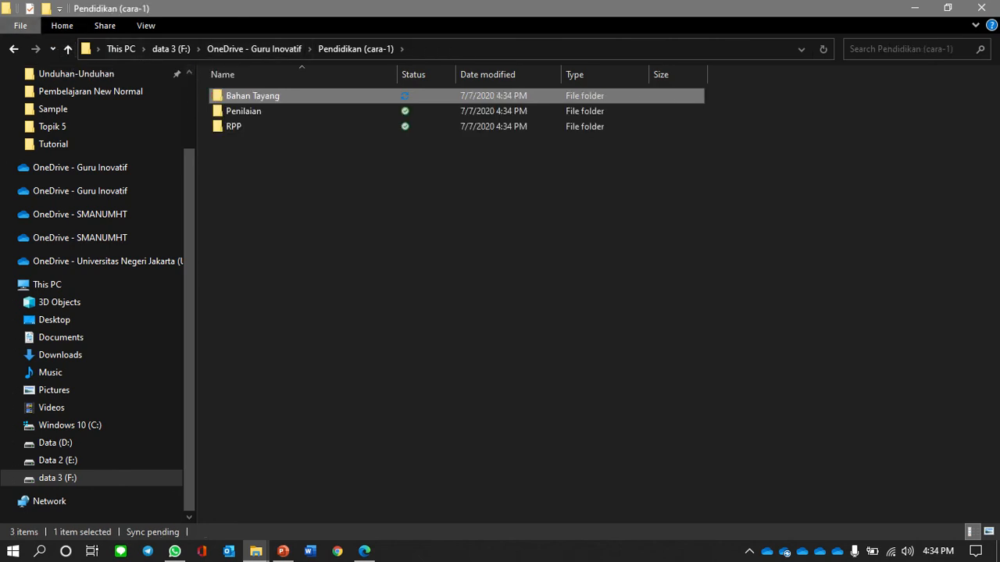
click(254, 48)
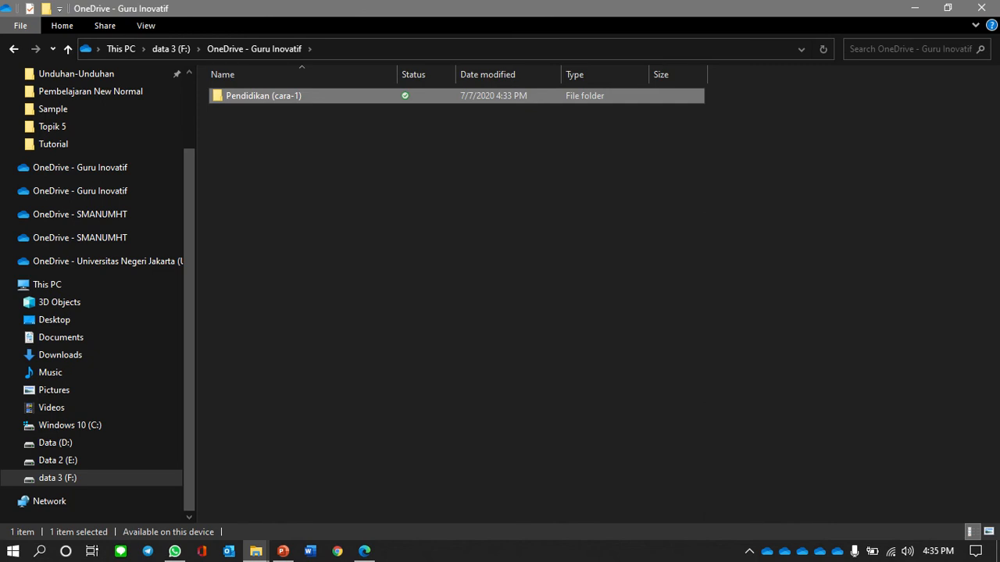
- Load portal.office.com in Edge, sign in with the school account, and open OneDrive for Business
mouse_move(365, 551)
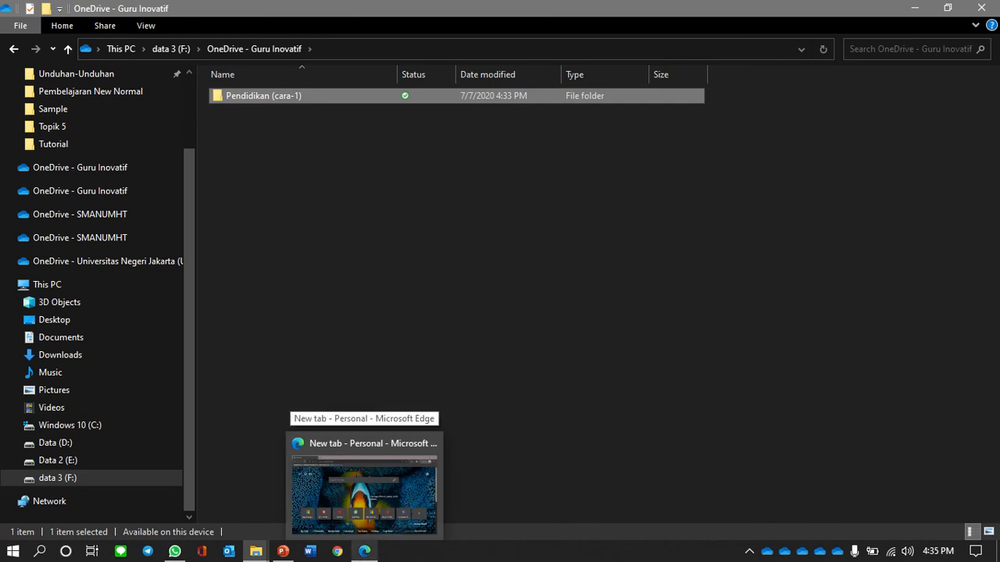
click(367, 492)
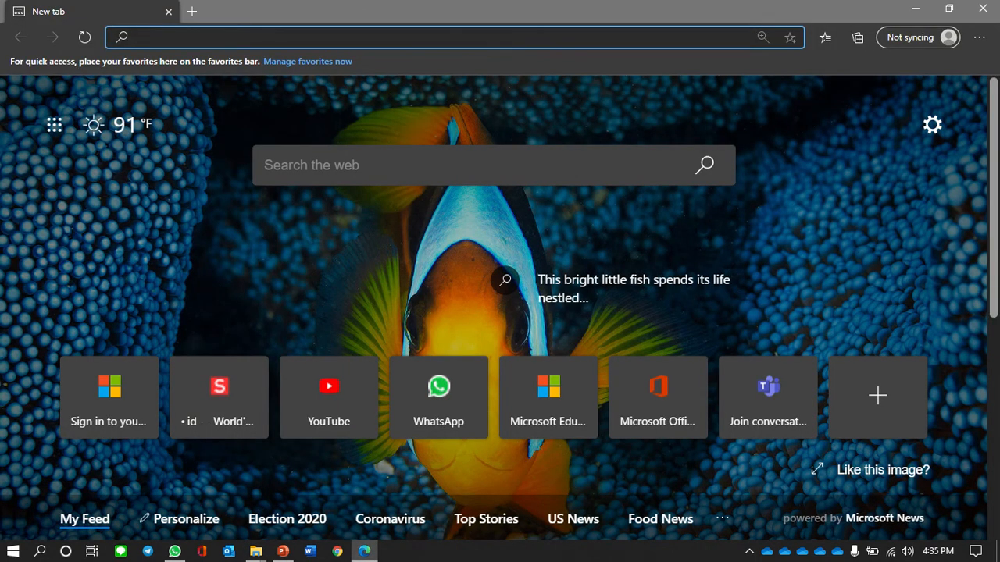
text(portal.office.com)
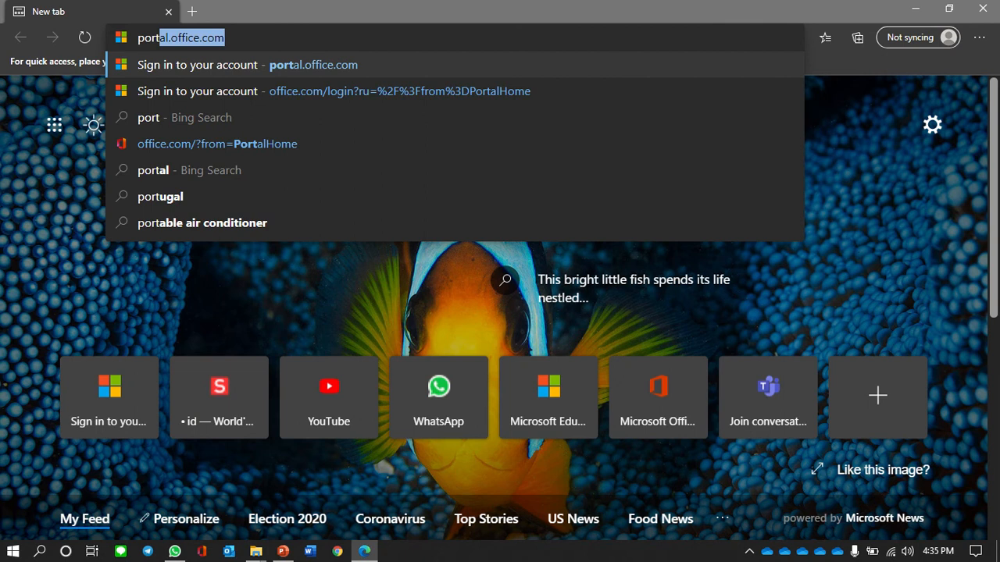
key(Return)
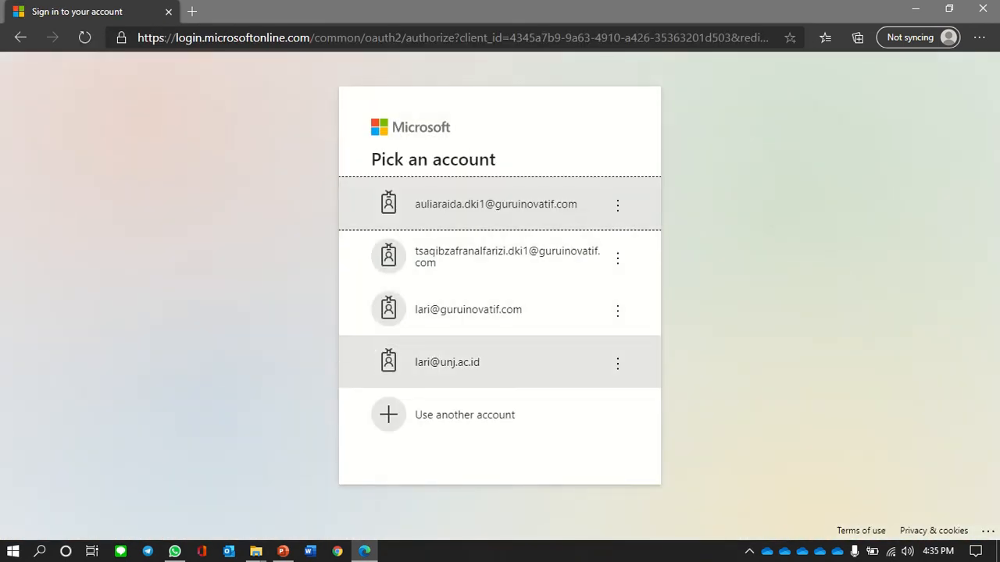
click(507, 256)
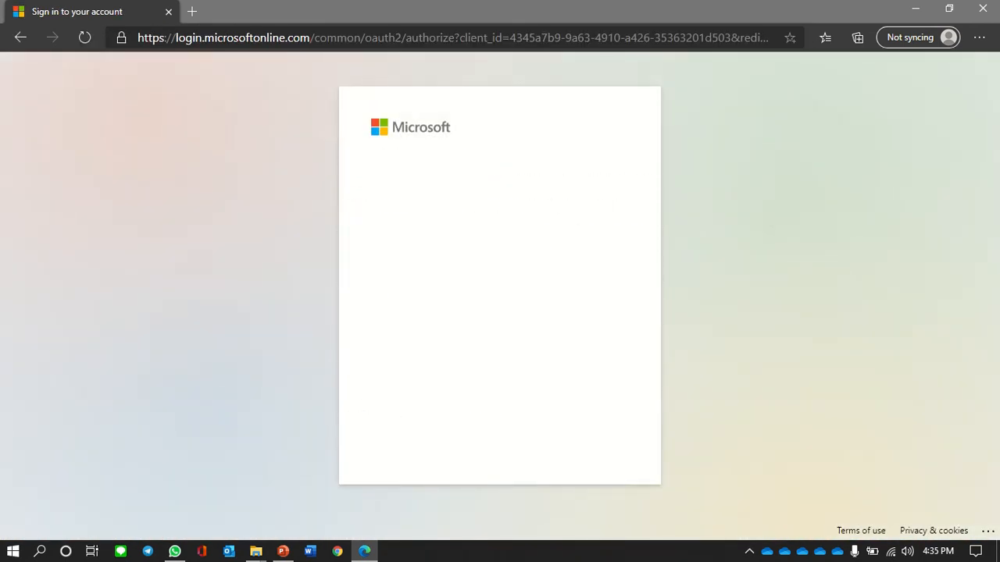
key(Return)
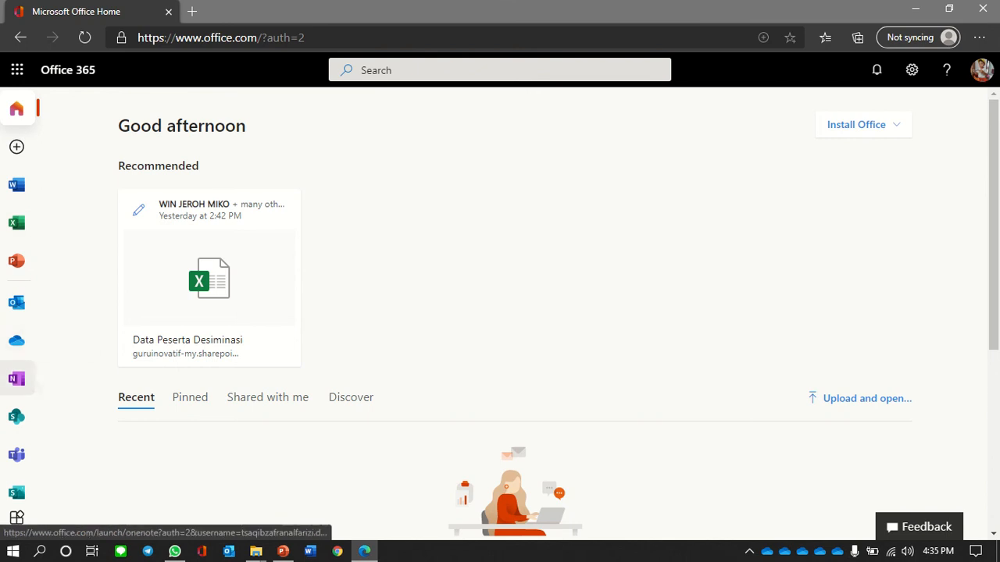
click(17, 340)
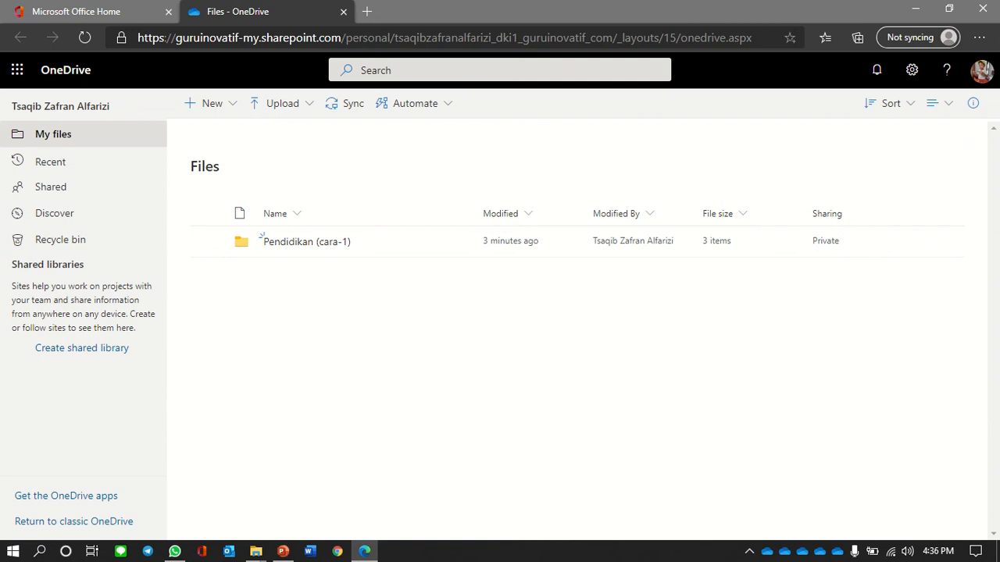
- Create a new folder named Pendidikan in OneDrive and open it
click(208, 103)
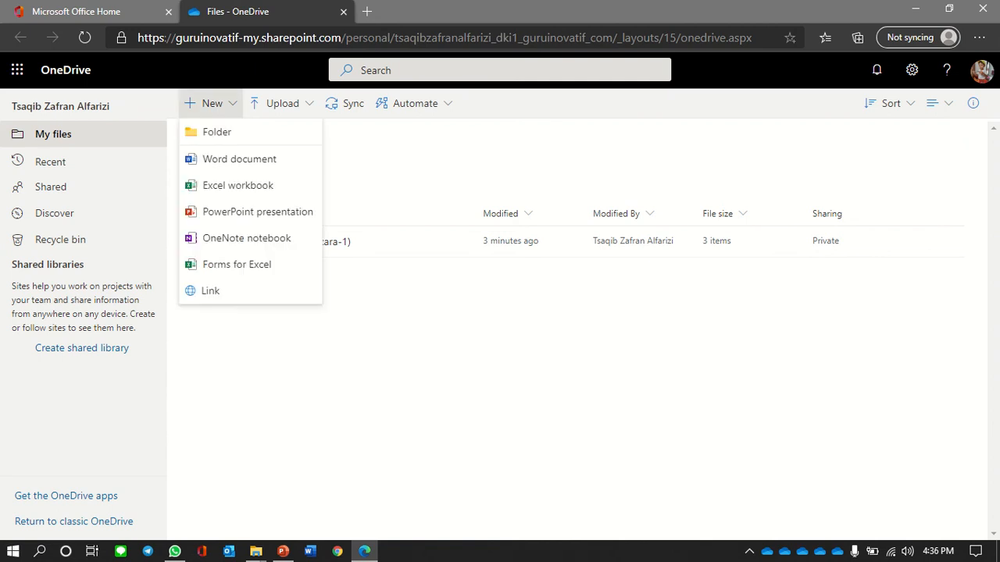
click(227, 131)
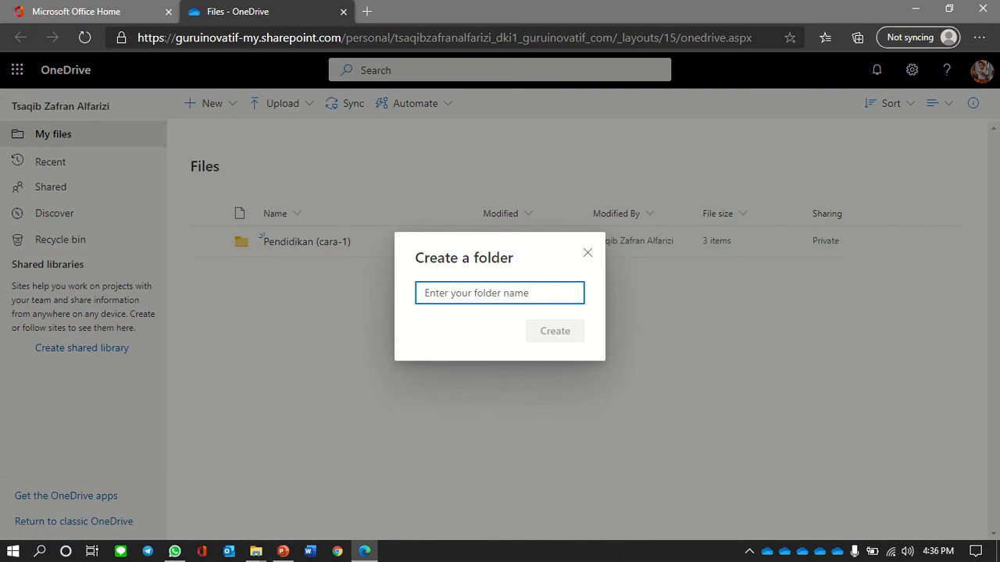
text(Pendidikan)
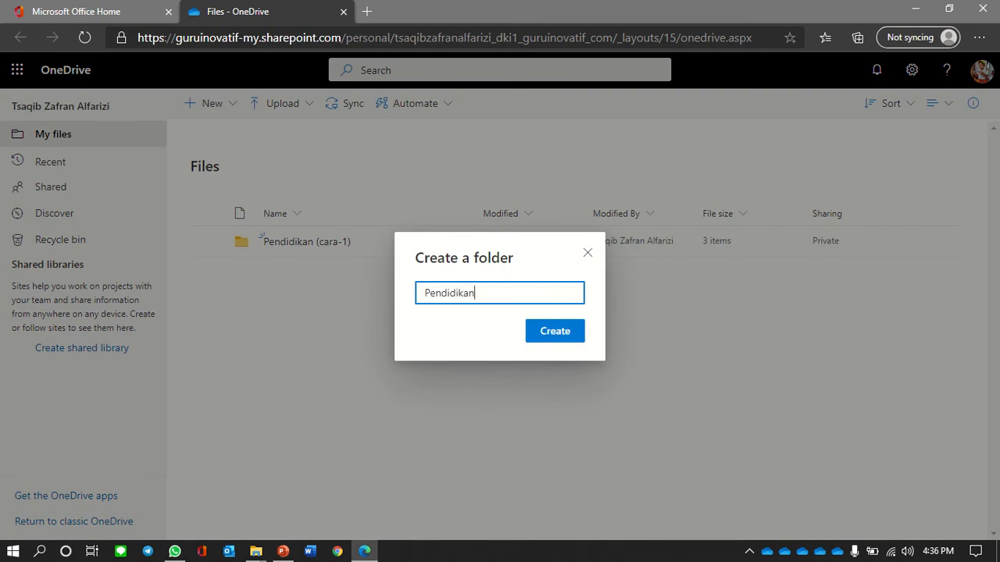
key(Return)
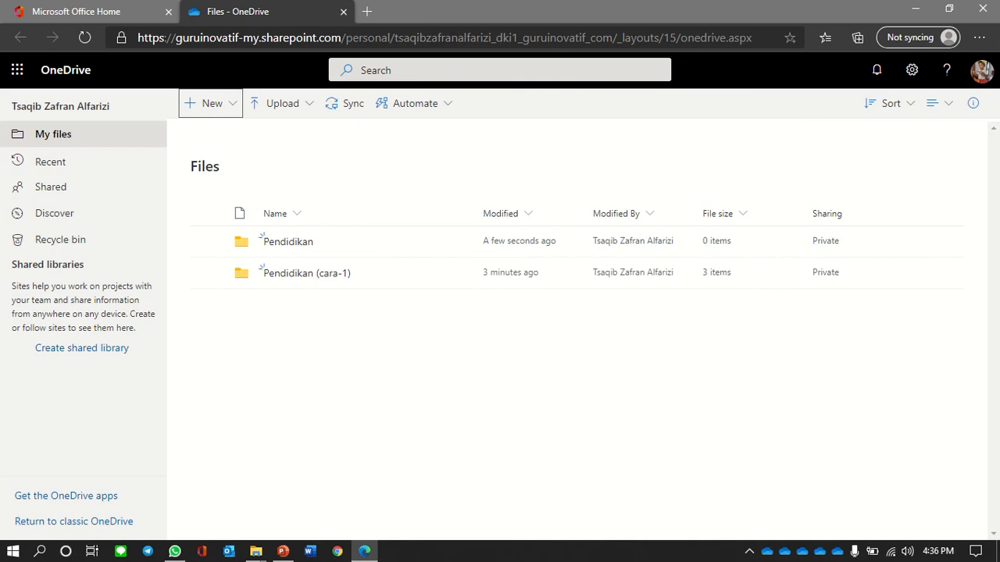
click(288, 242)
right_click(272, 211)
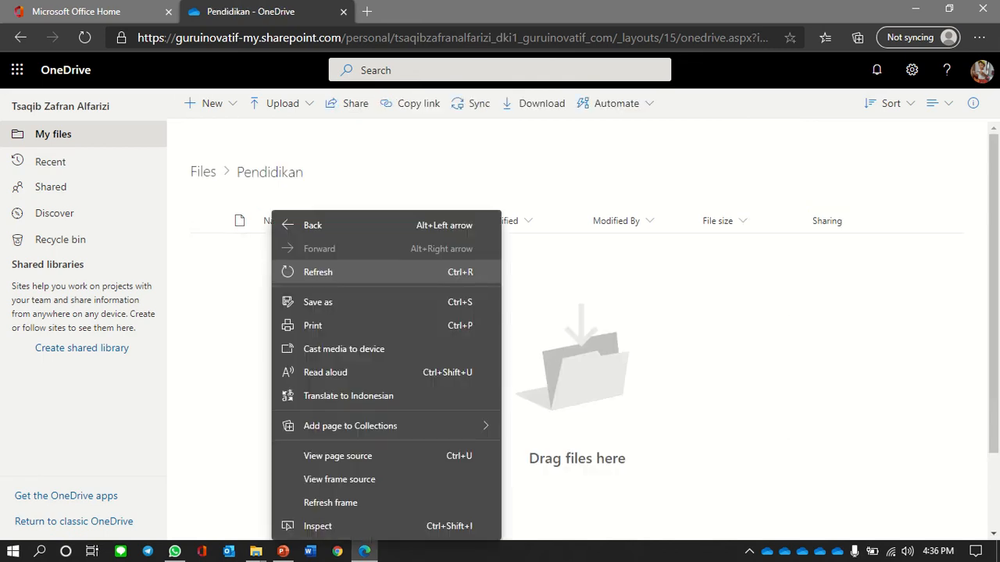
key(Escape)
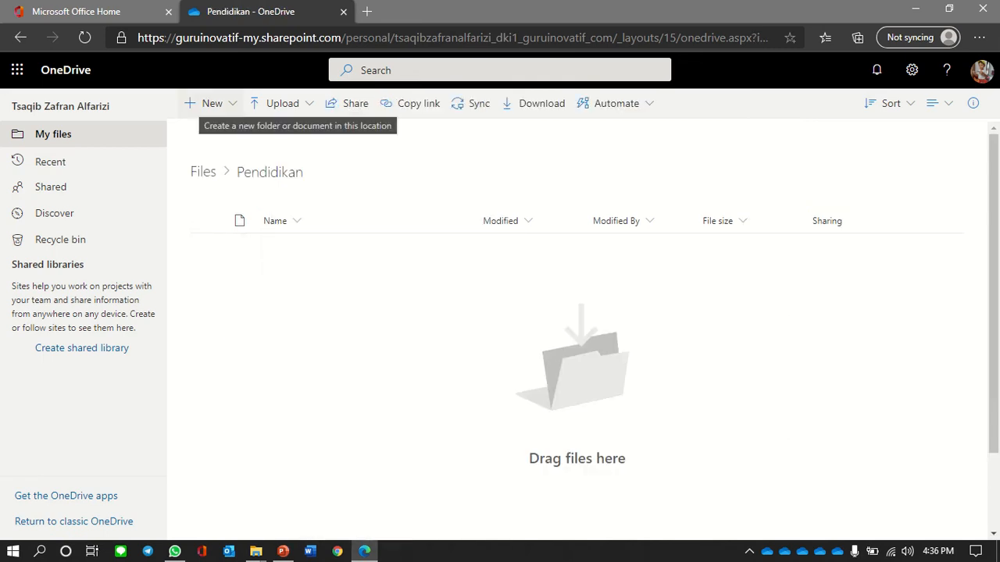
- Add subfolders RPP and Penilaian inside Pendidikan
click(209, 103)
click(217, 132)
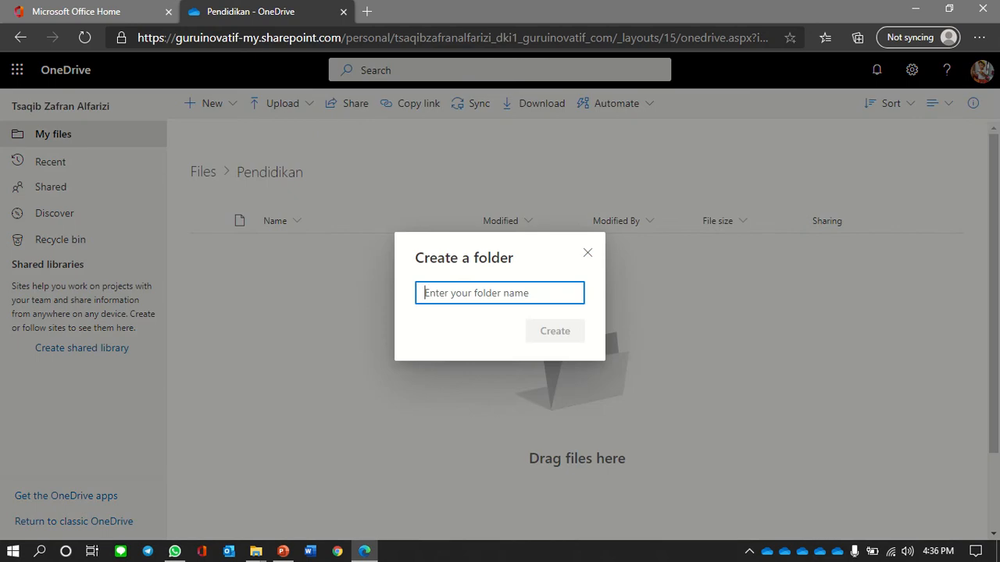
text(RPP)
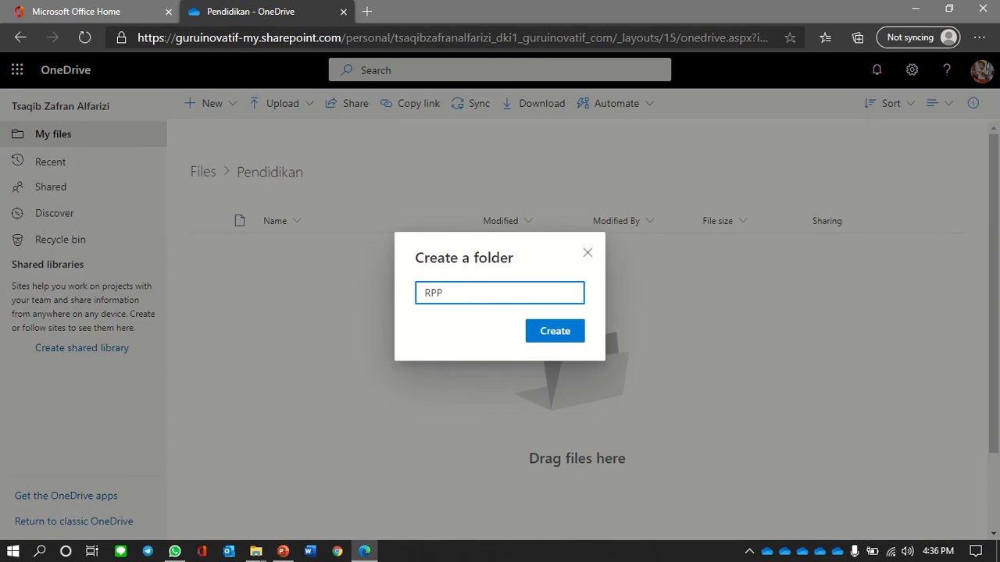
key(Return)
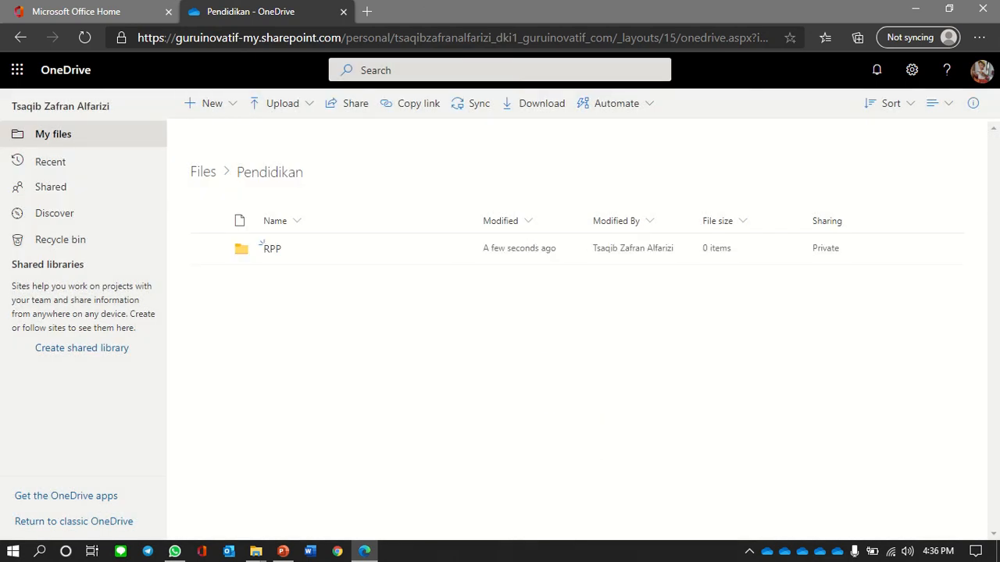
click(210, 103)
click(216, 132)
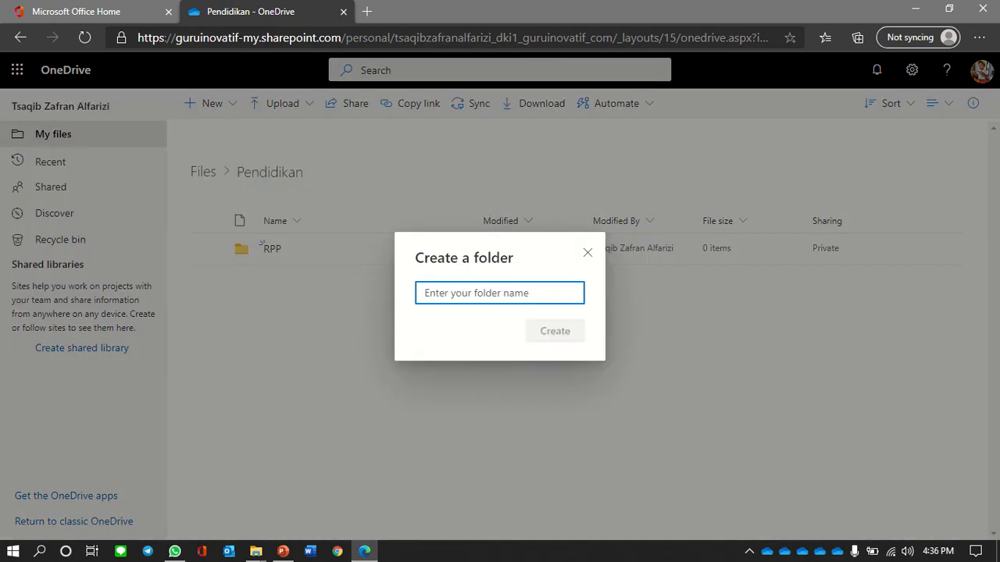
text(Penilaian)
key(Return)
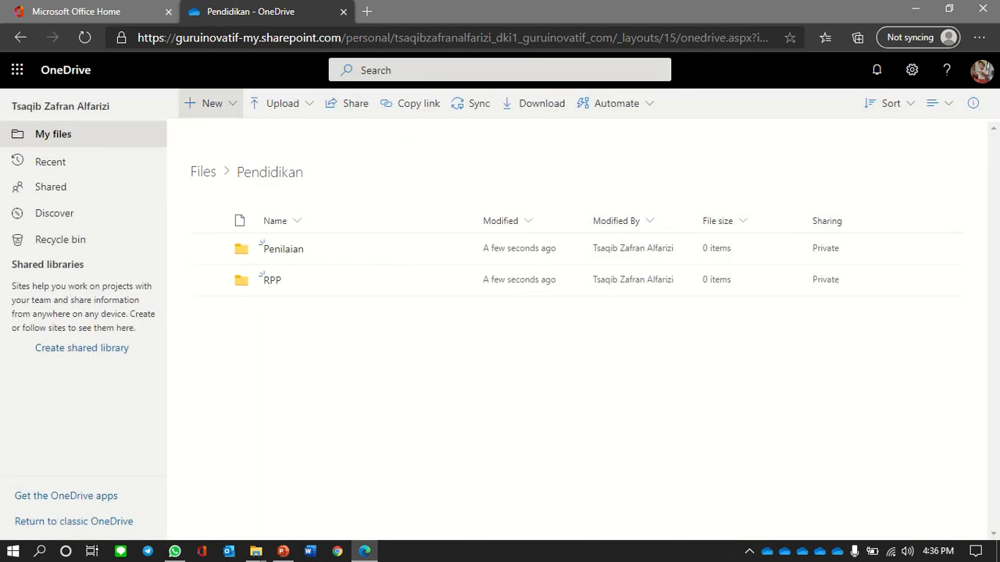
- Add a third subfolder named Bahan Tayang, then open RPP
click(209, 103)
click(217, 132)
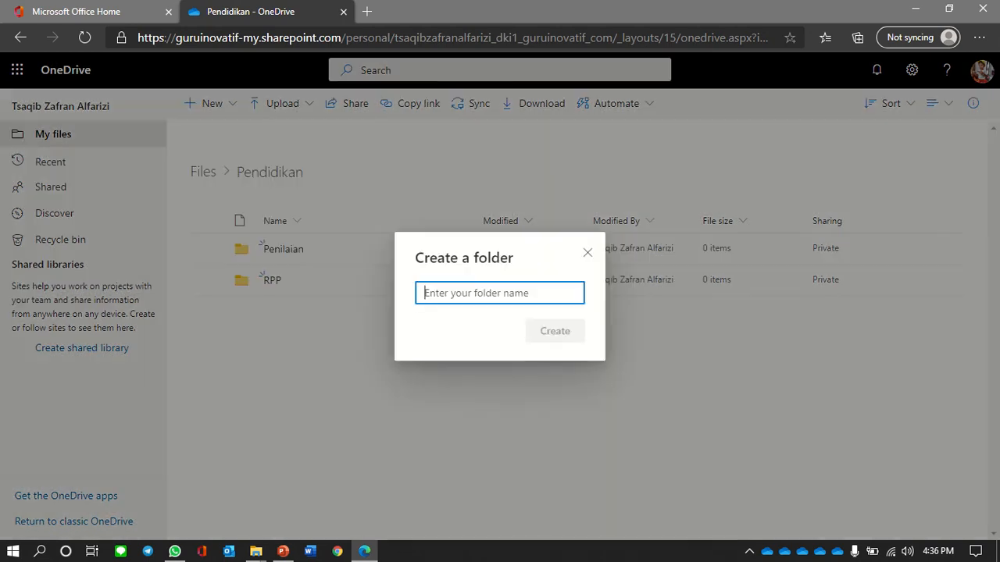
text(Bahan Tayang)
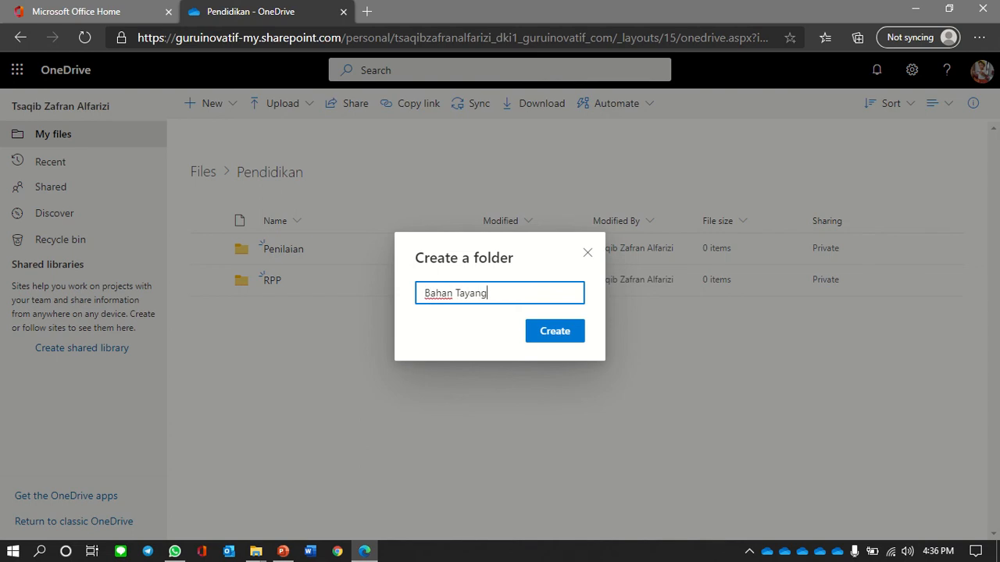
key(Return)
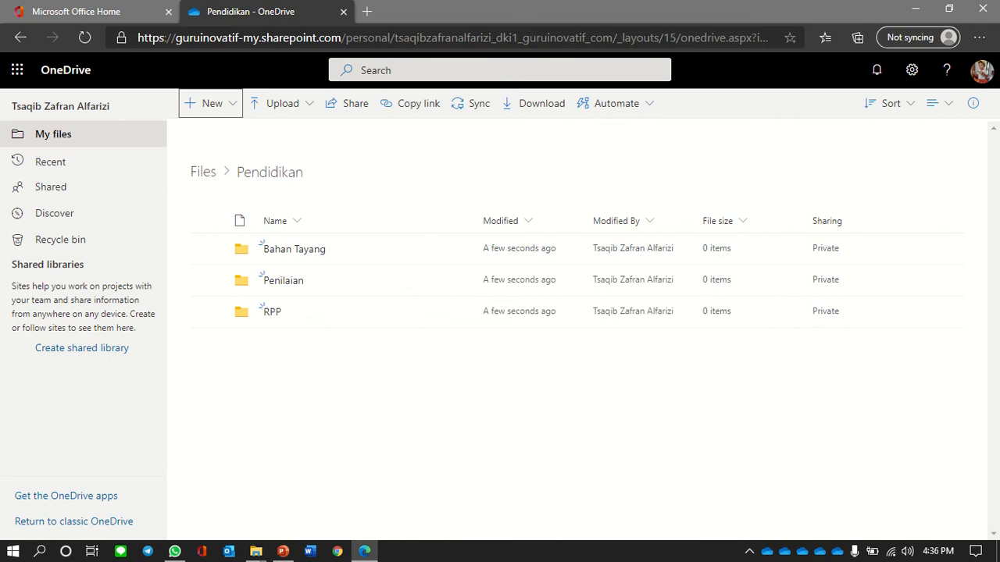
click(272, 311)
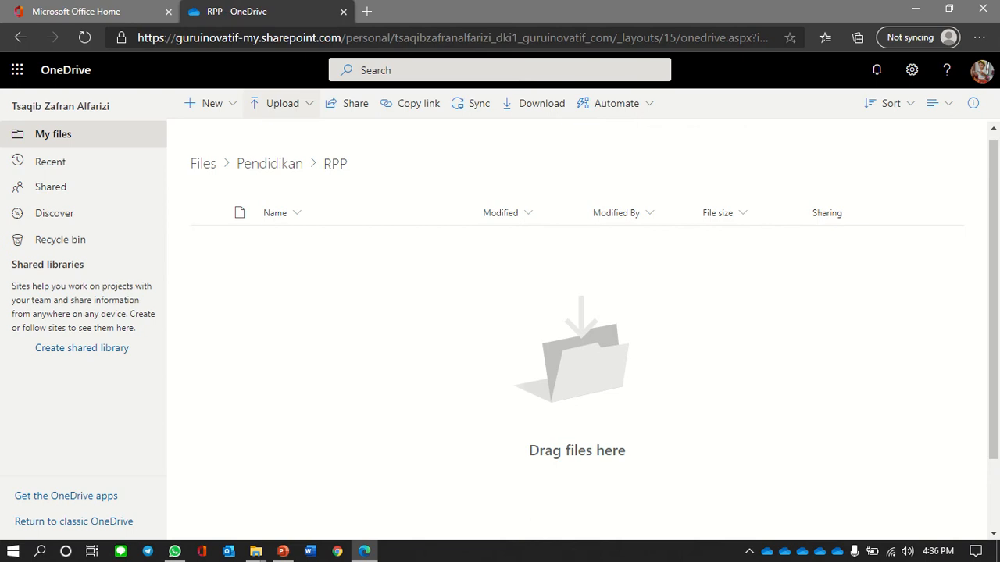
- Upload RPP Fluida Statis.docx from the local Sample folder into RPP, then return to Pendidikan
click(282, 103)
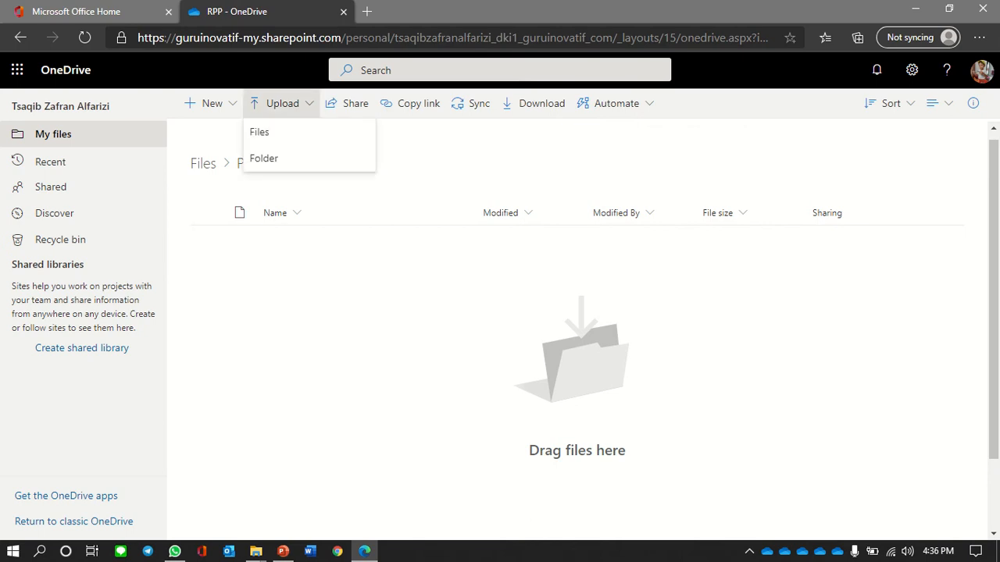
click(260, 132)
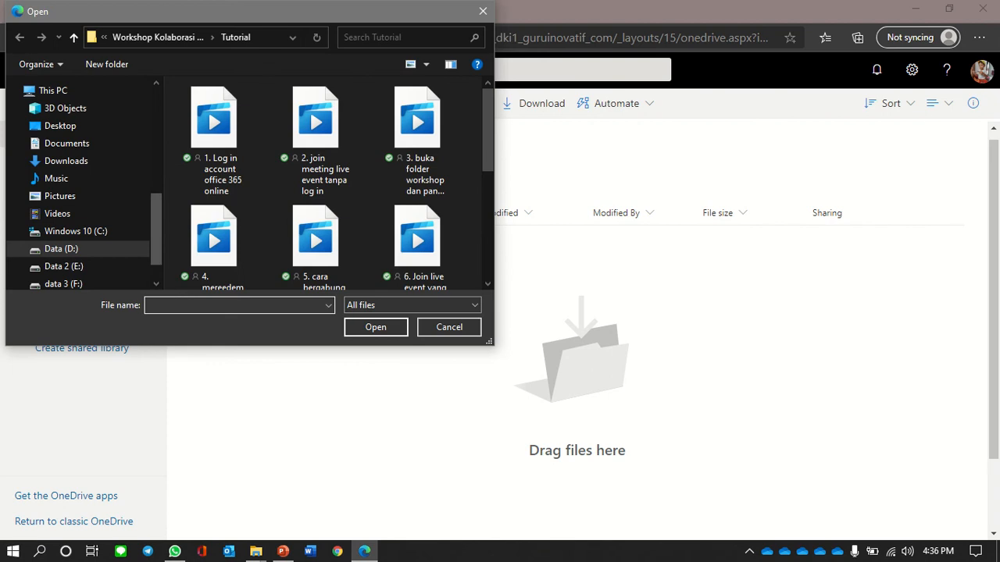
scroll(78, 187, up, 8)
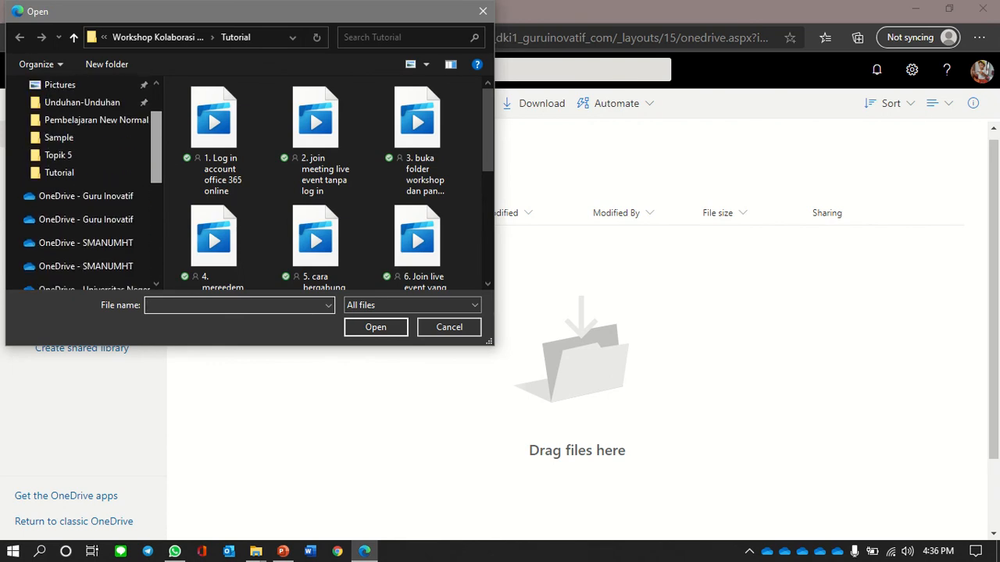
click(59, 155)
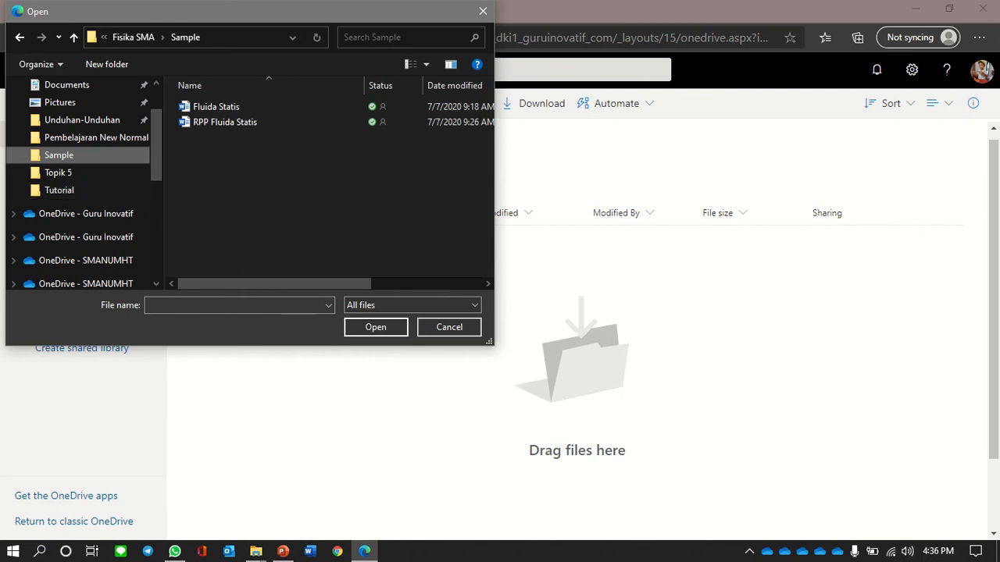
click(225, 122)
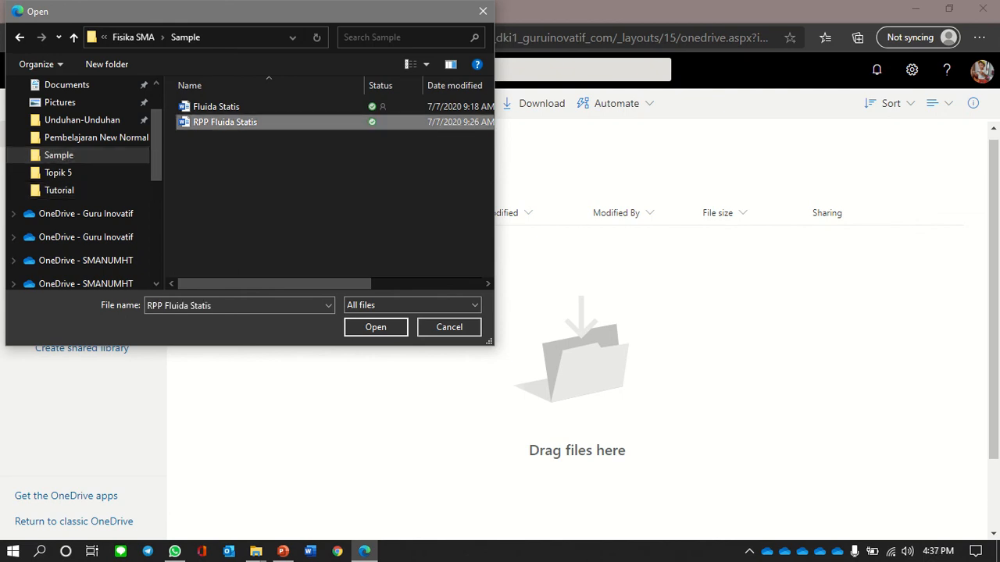
key(Return)
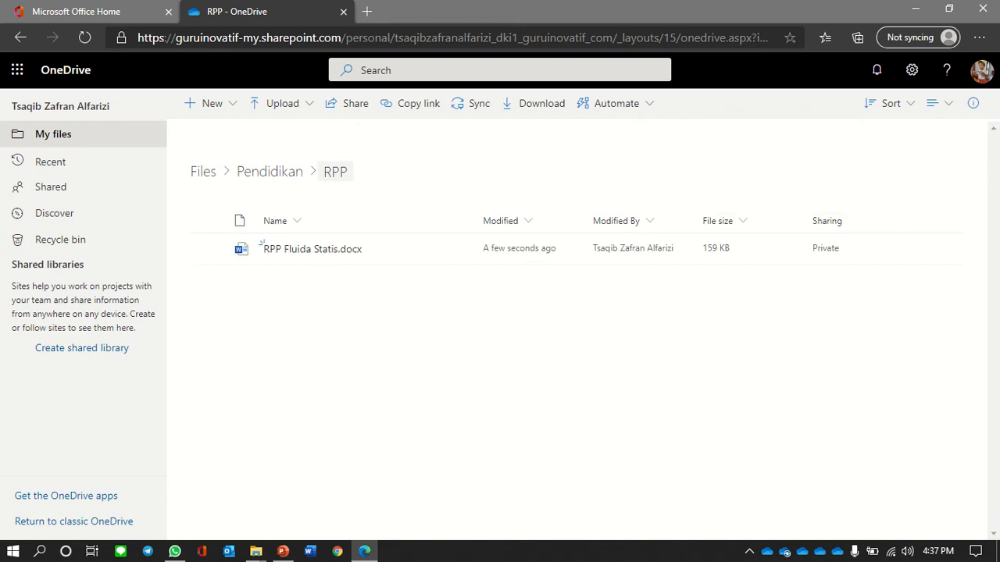
click(269, 172)
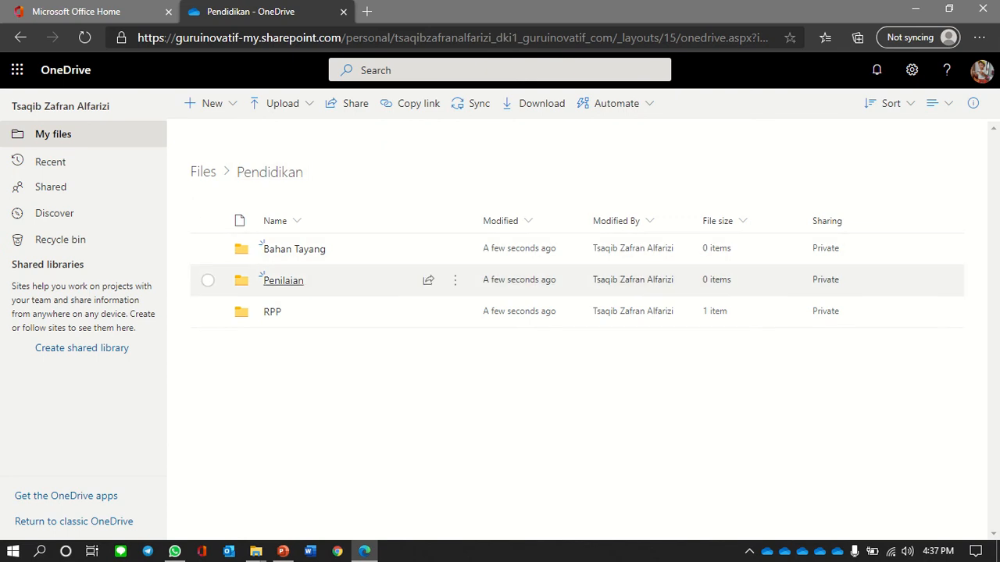
- Upload Fluida Statis.docx from the Sample folder into Penilaian, then go back to Pendidikan
click(283, 280)
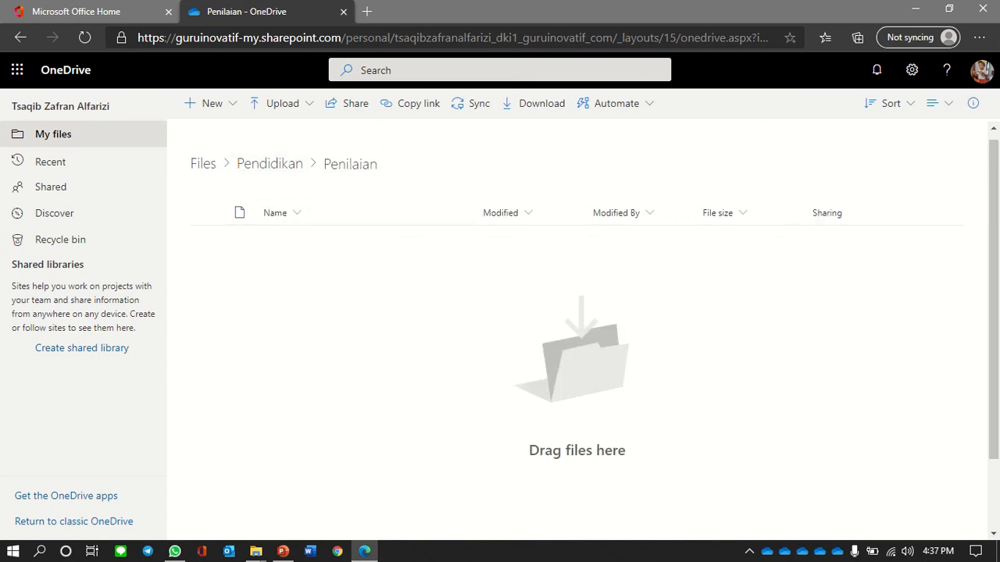
click(280, 103)
click(259, 132)
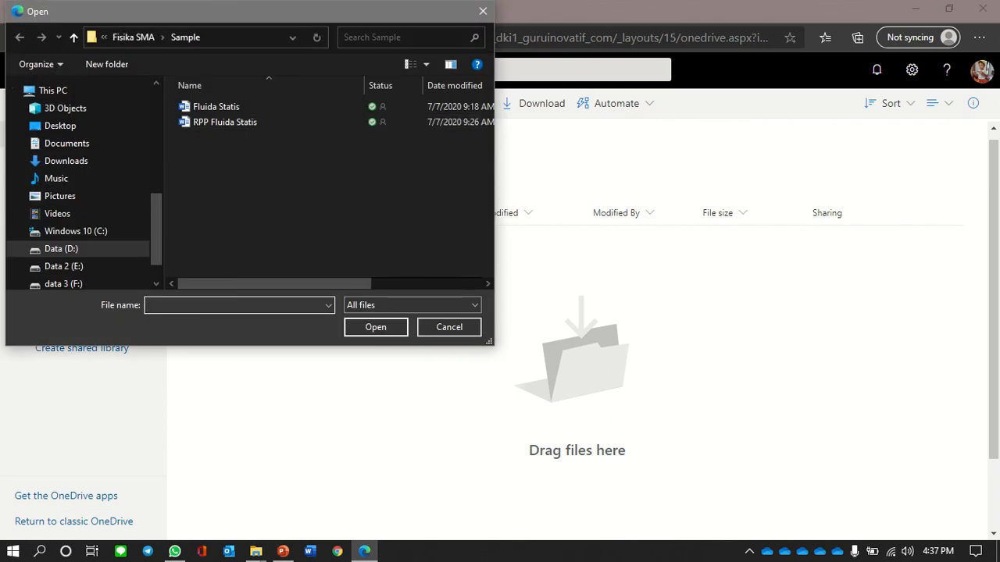
click(216, 106)
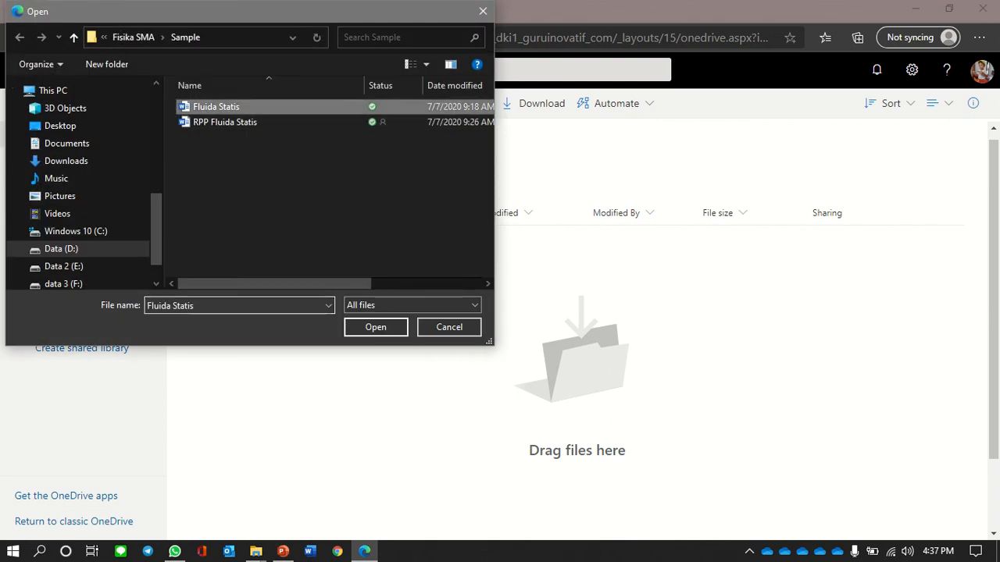
click(375, 327)
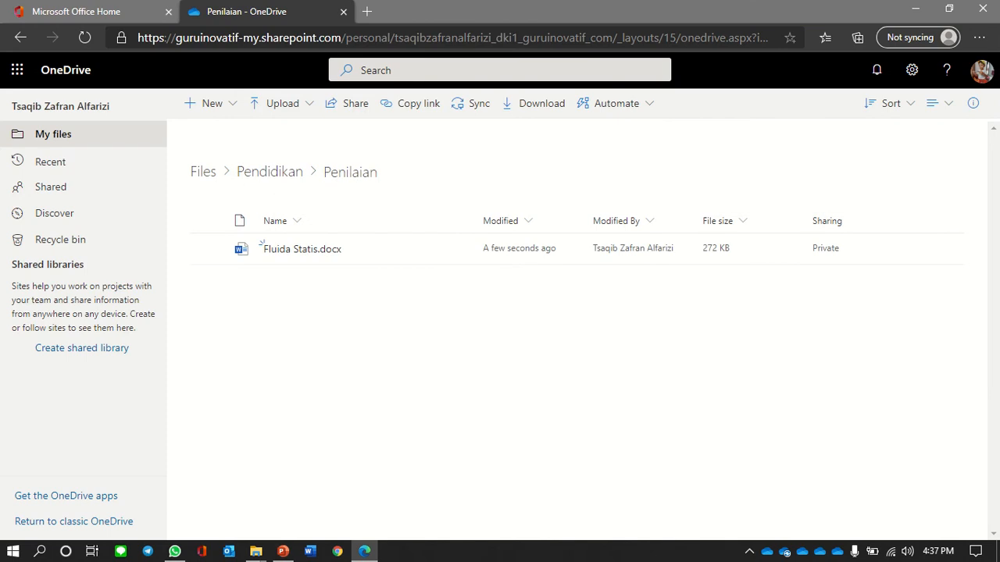
click(270, 172)
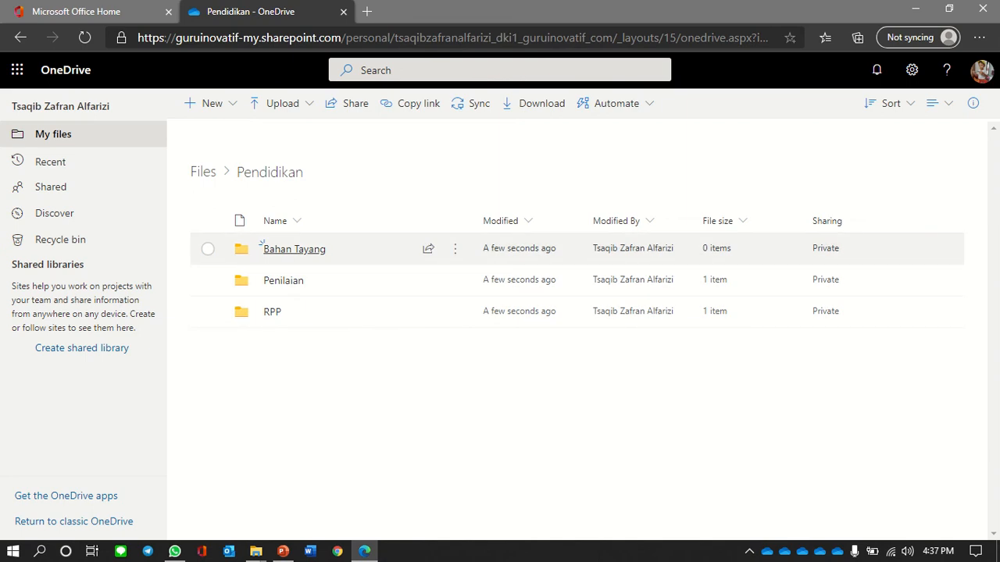
- Upload the Hk Archimedes presentation from Pembelajaran New Normal into Bahan Tayang, then return to My files
click(301, 249)
click(282, 103)
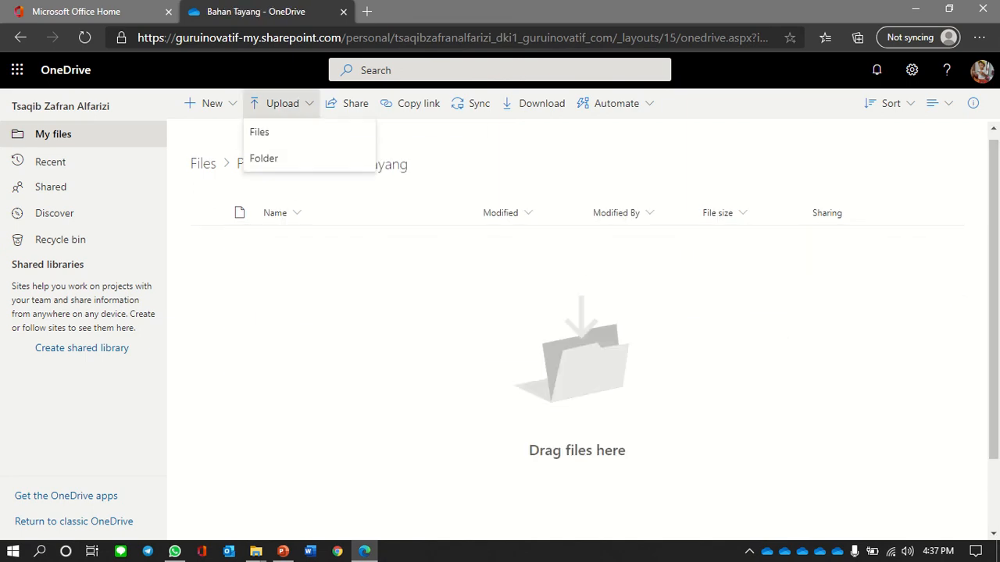
click(260, 130)
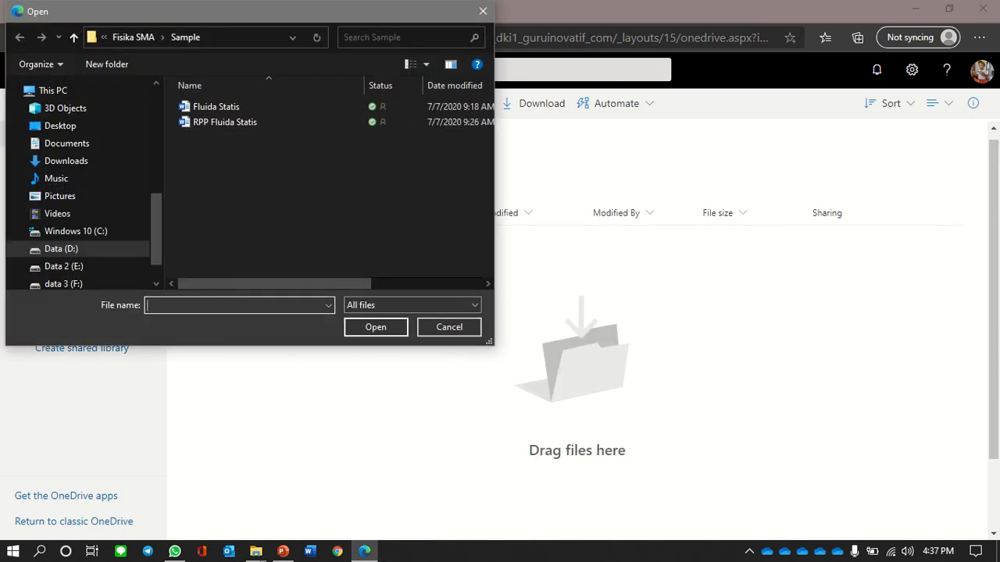
click(134, 37)
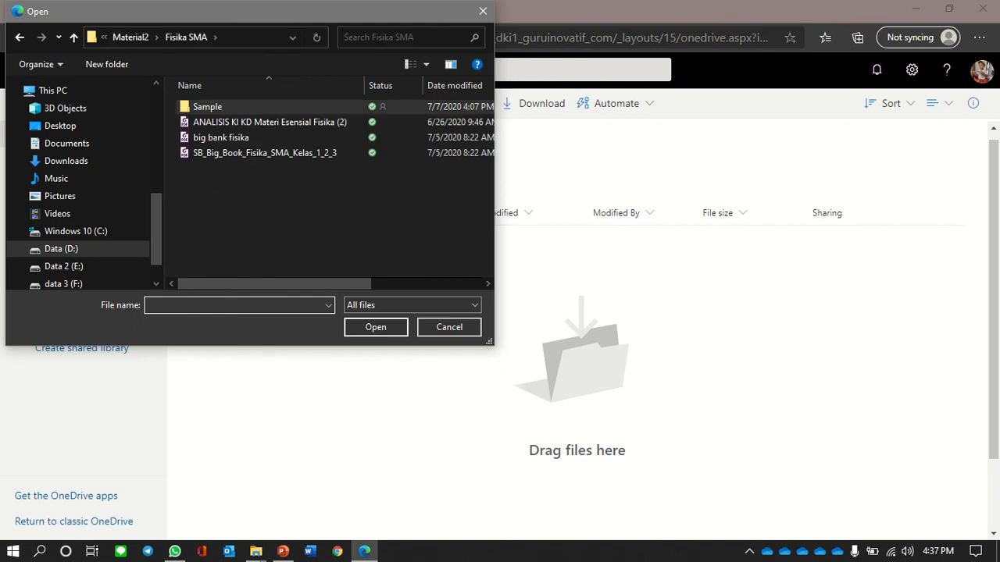
click(131, 36)
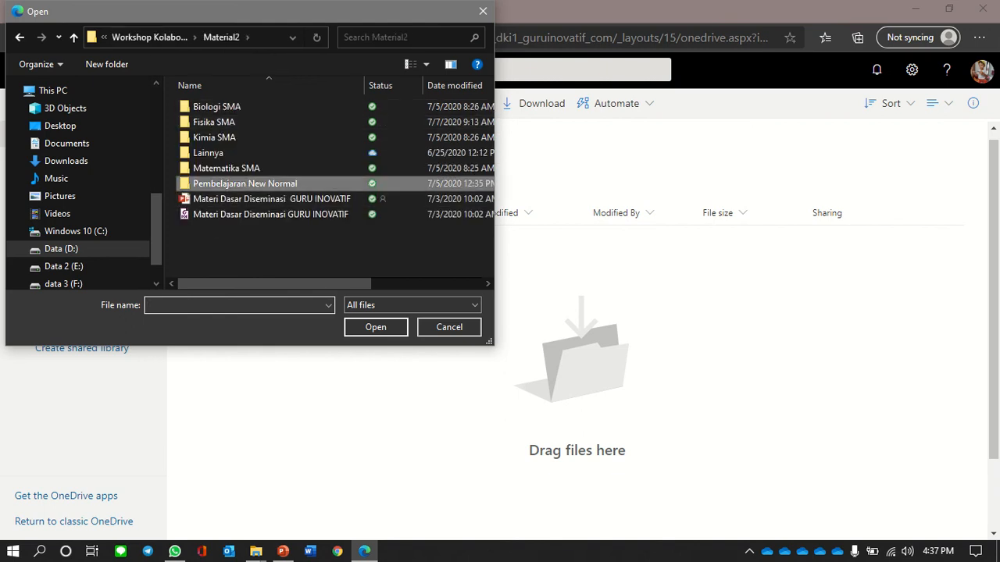
double_click(227, 184)
double_click(223, 106)
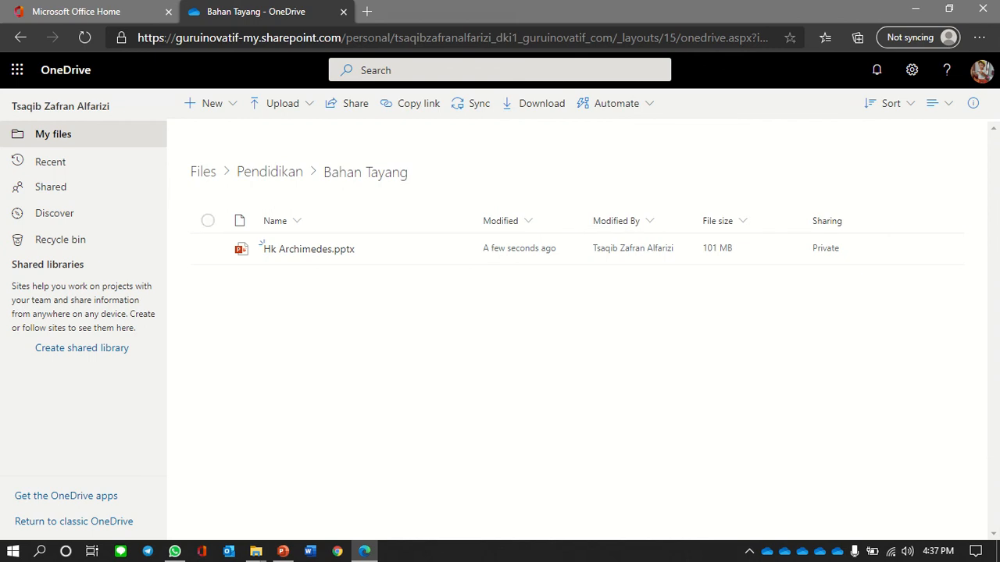
click(203, 172)
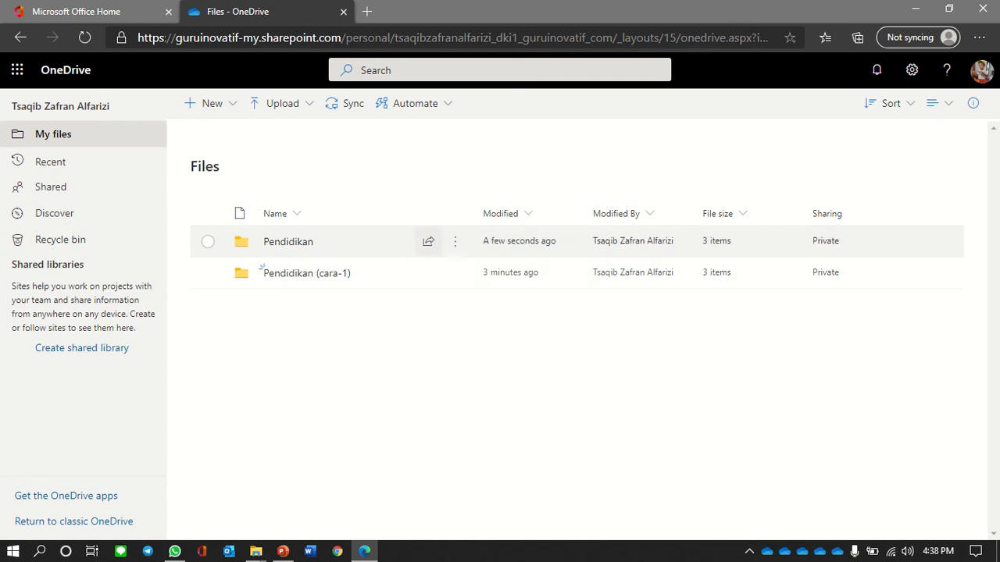
- Set the Pendidikan folder's sharing link to allow editing
click(428, 241)
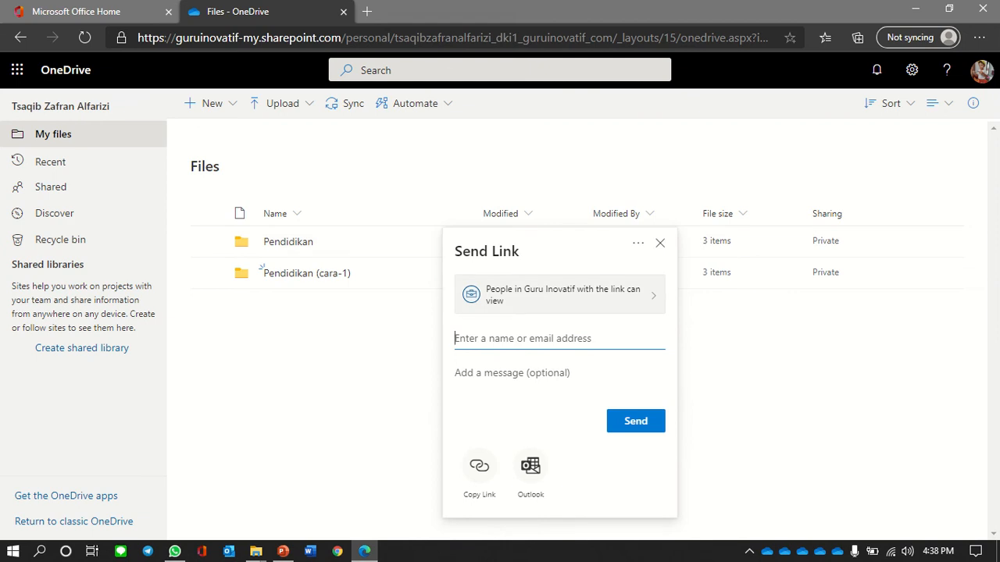
click(559, 294)
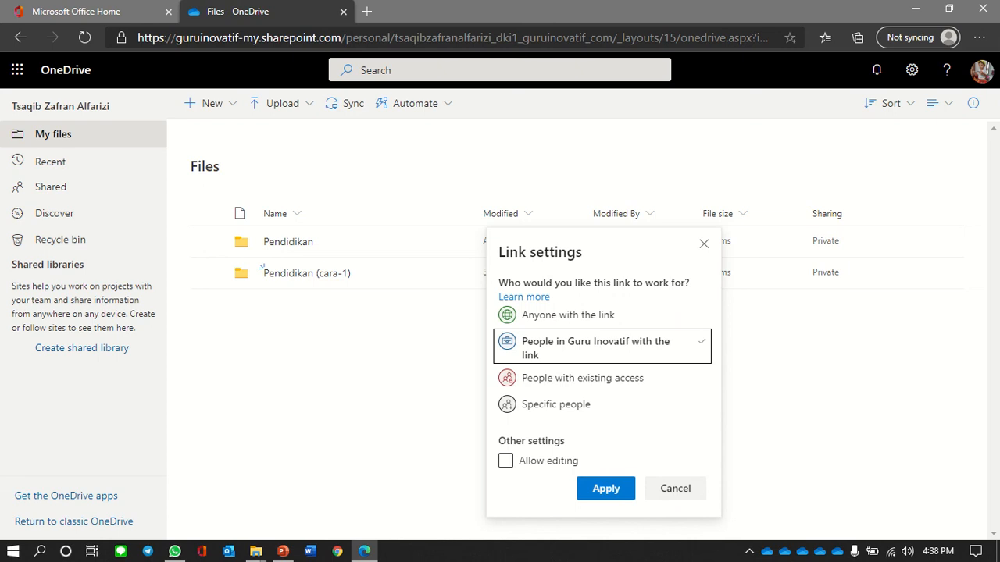
click(506, 461)
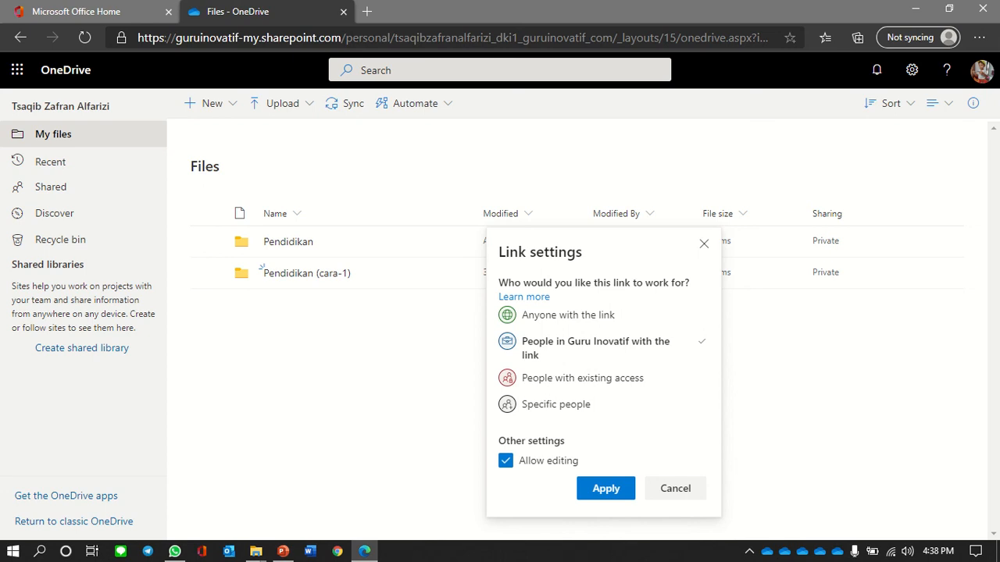
click(605, 489)
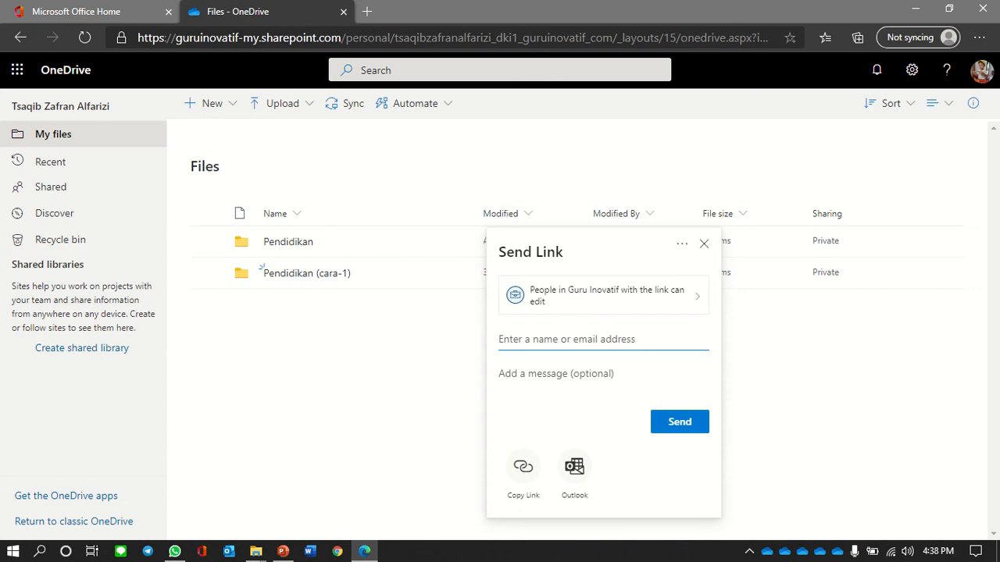
- Add two colleagues as recipients and send them the editable link
text(lari)
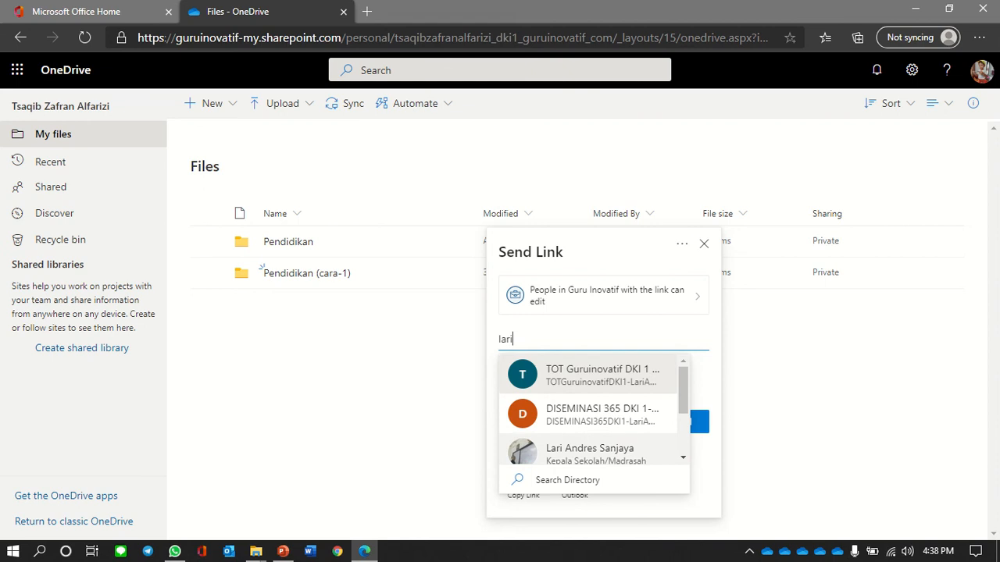
click(590, 453)
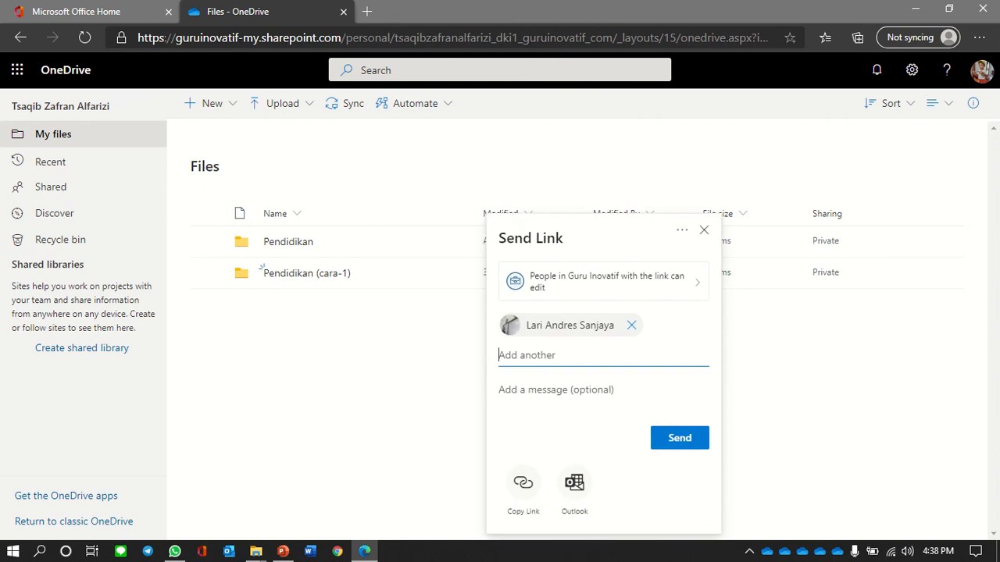
text(catur)
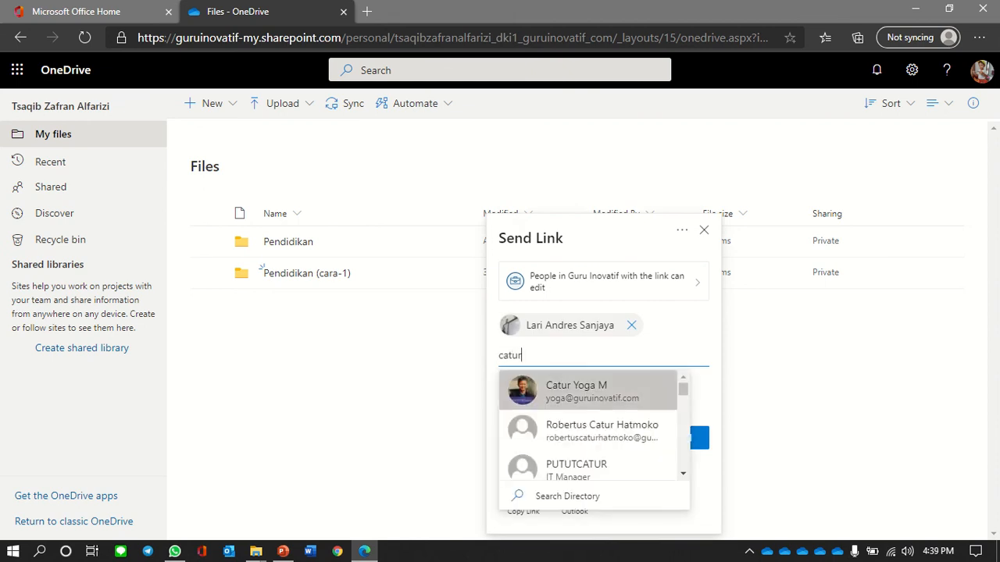
key(Return)
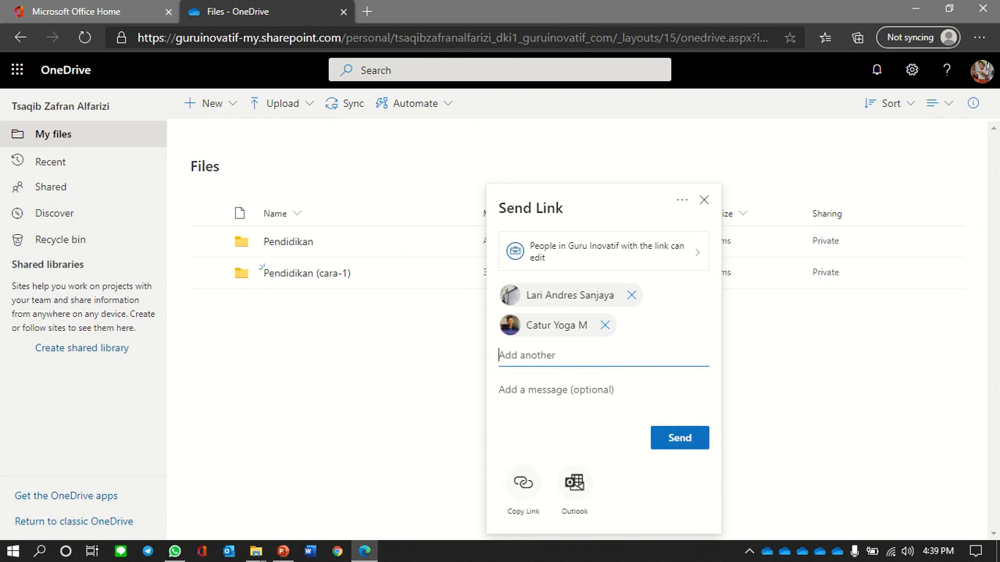
key(Return)
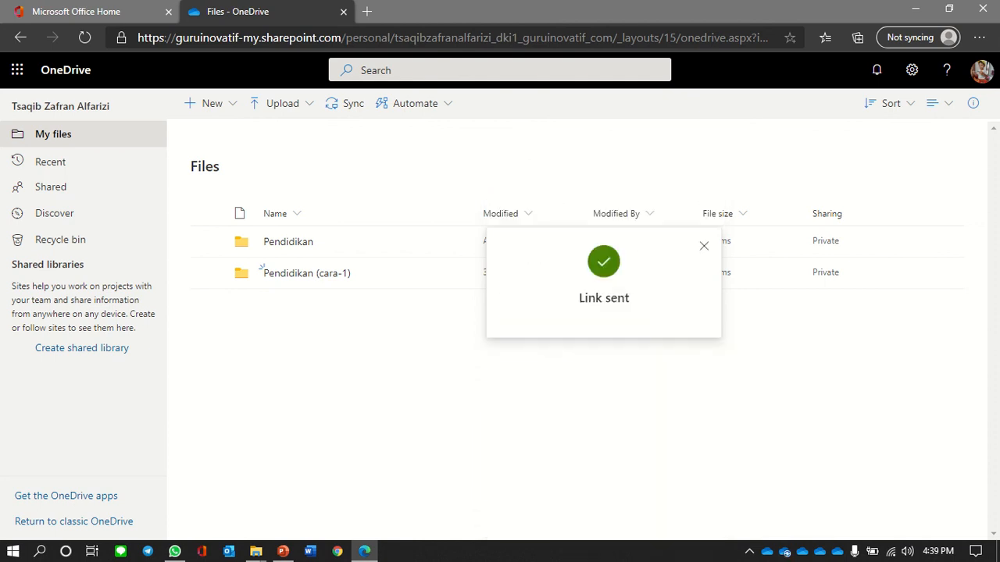
key(Escape)
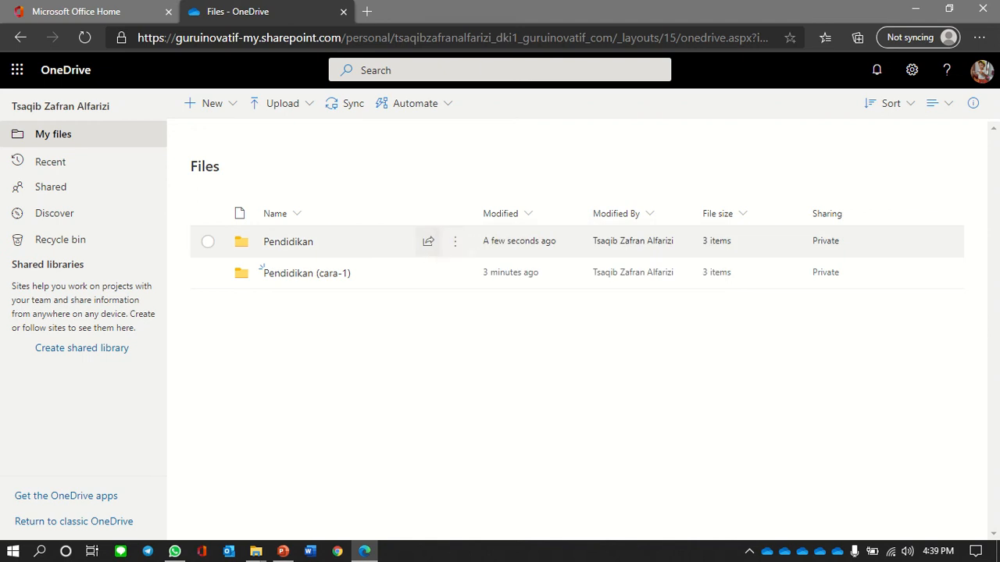
- Reopen sharing for Pendidikan and copy an editable link for people in Guru Inovatif
key(Return)
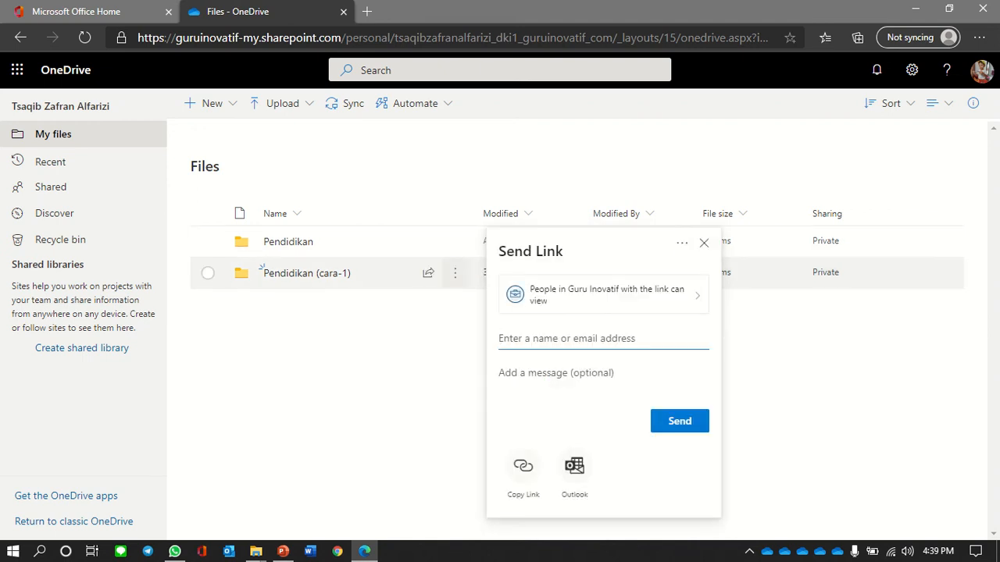
key(Escape)
key(Return)
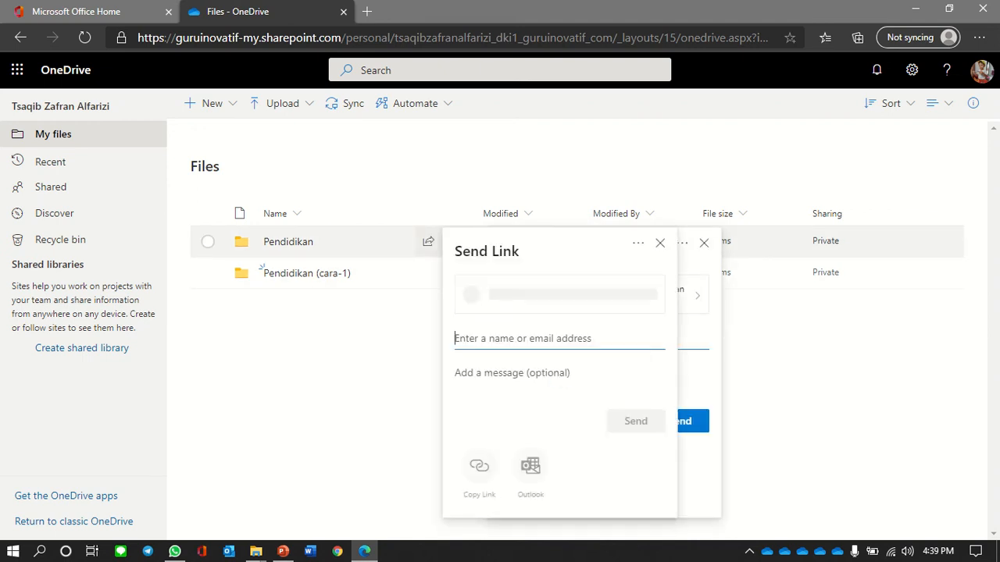
key(Escape)
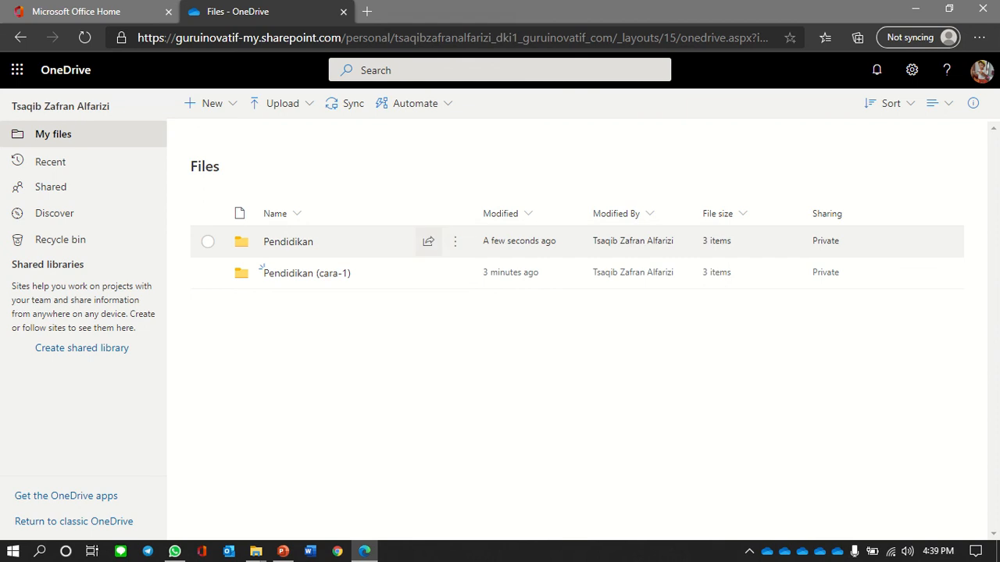
key(Return)
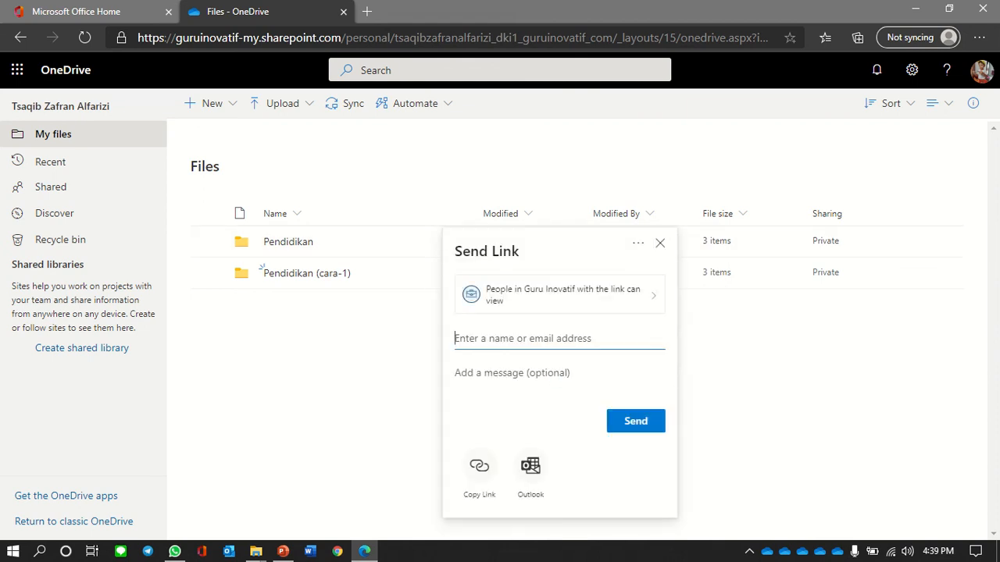
key(shift+Tab)
key(Return)
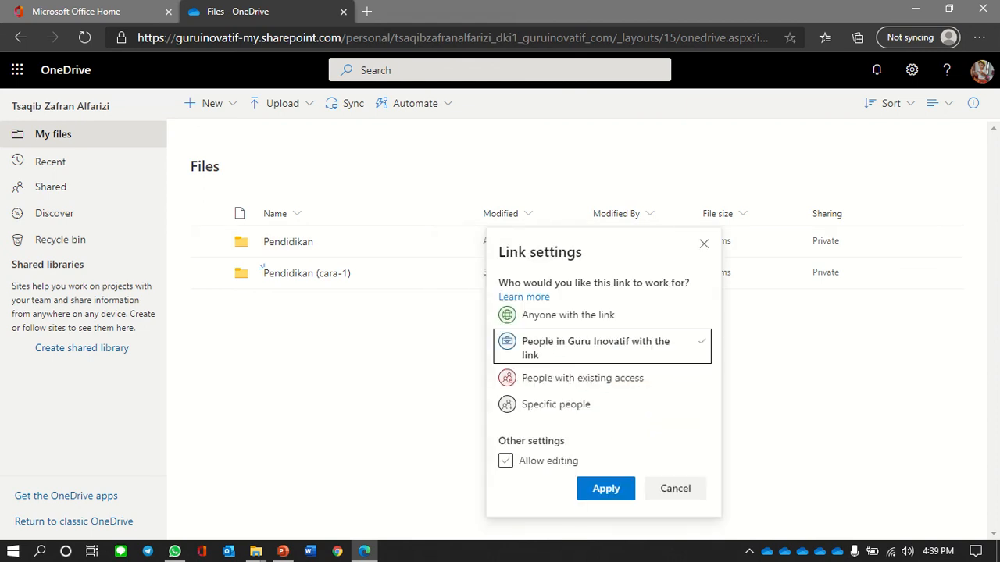
key(Tab)
key(Tab)
key(Return)
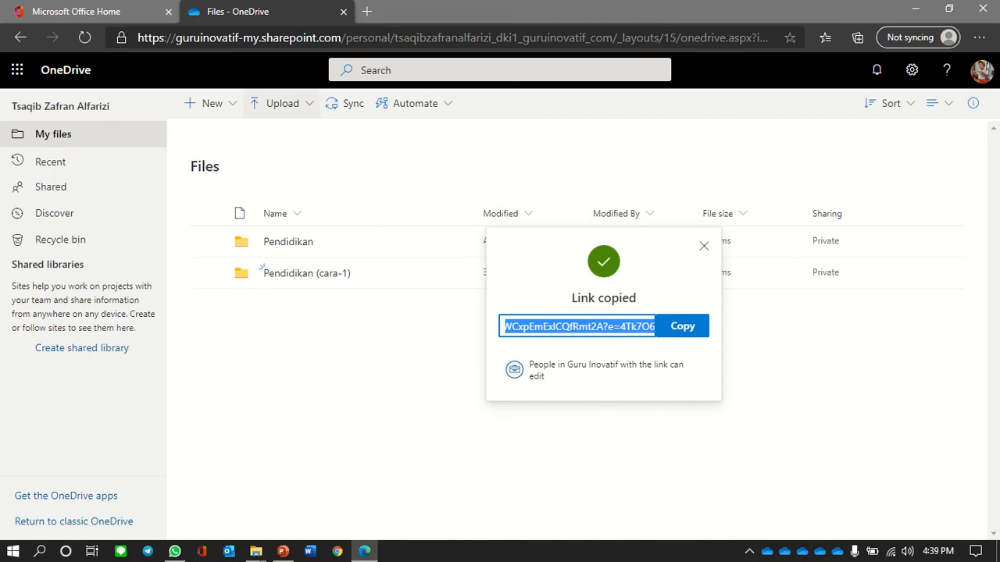
key(Escape)
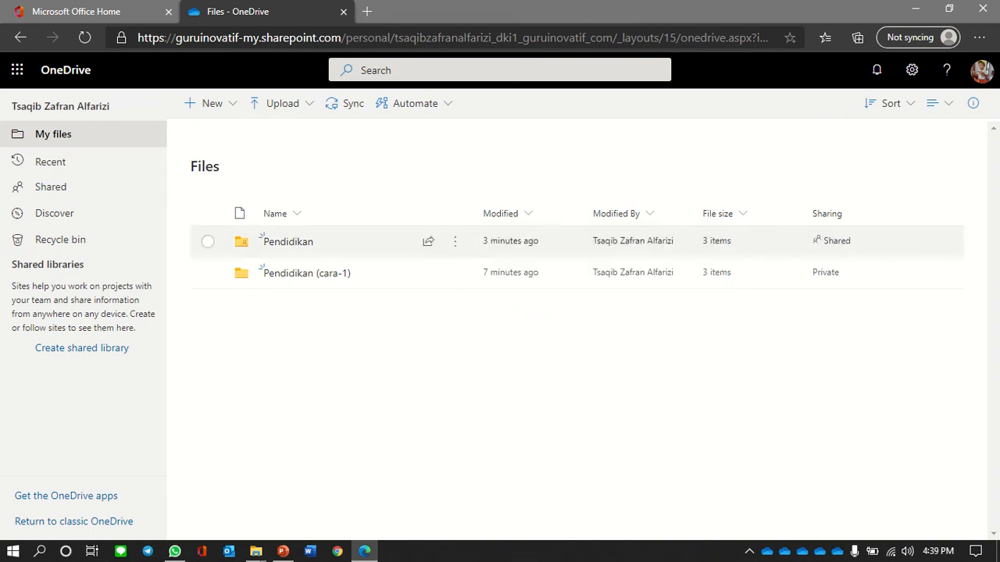
- Open the WORKSHOP365 DKI1 team's General channel in Teams and start a new post
click(78, 11)
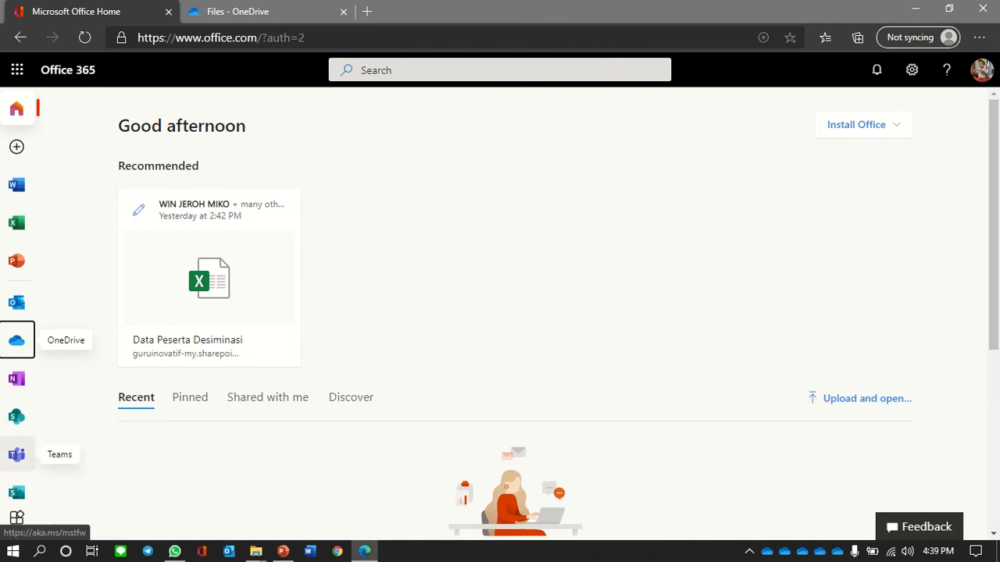
click(16, 455)
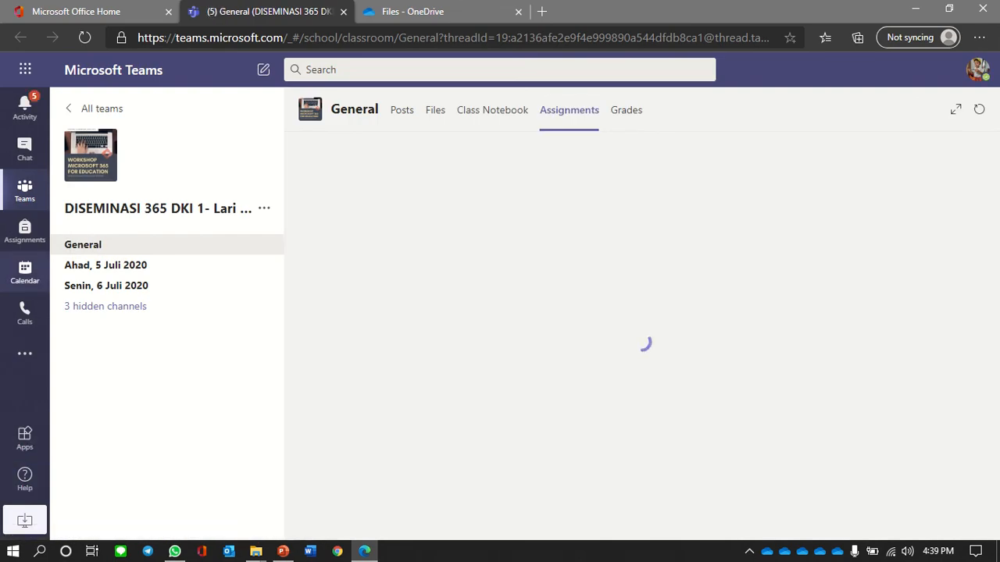
click(101, 108)
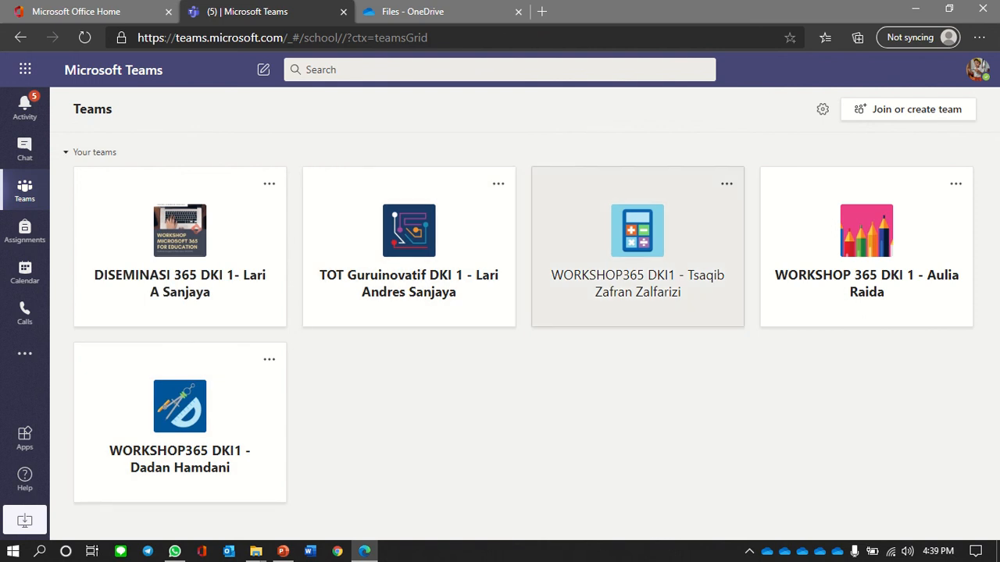
click(637, 246)
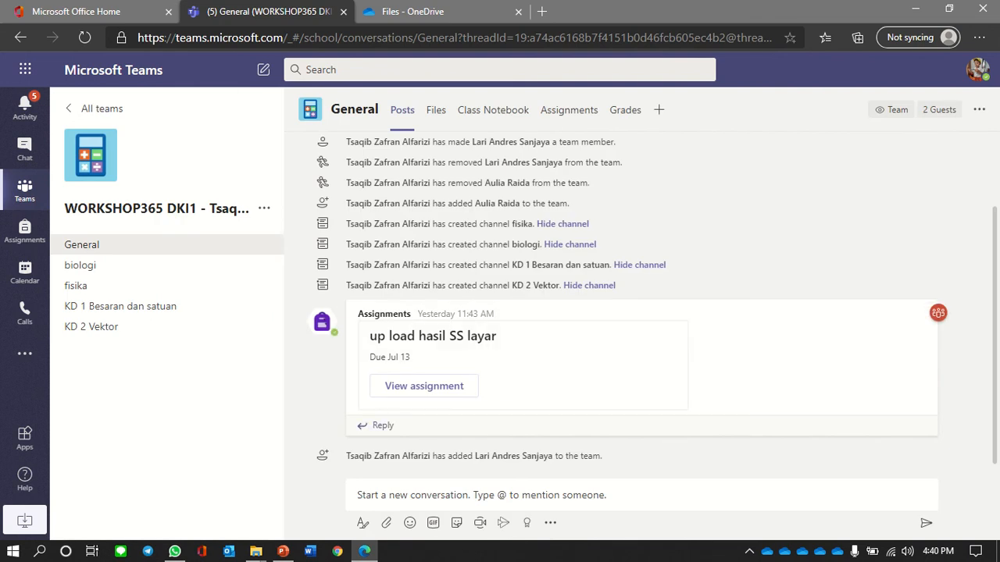
click(367, 495)
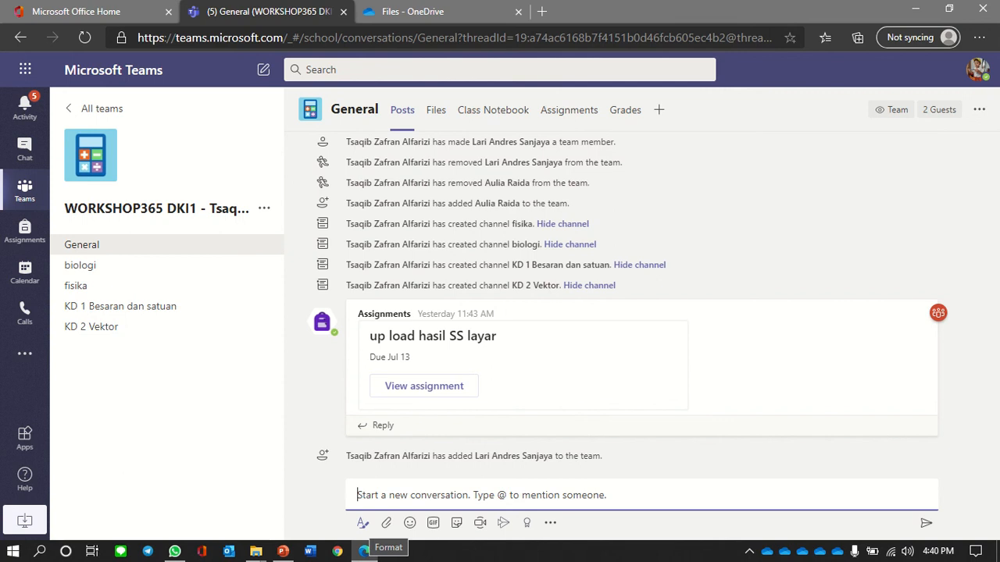
- Write a post titled 'Folder bahan belajar' announcing a live meeting in 40 minutes, with the folder link pasted
click(362, 523)
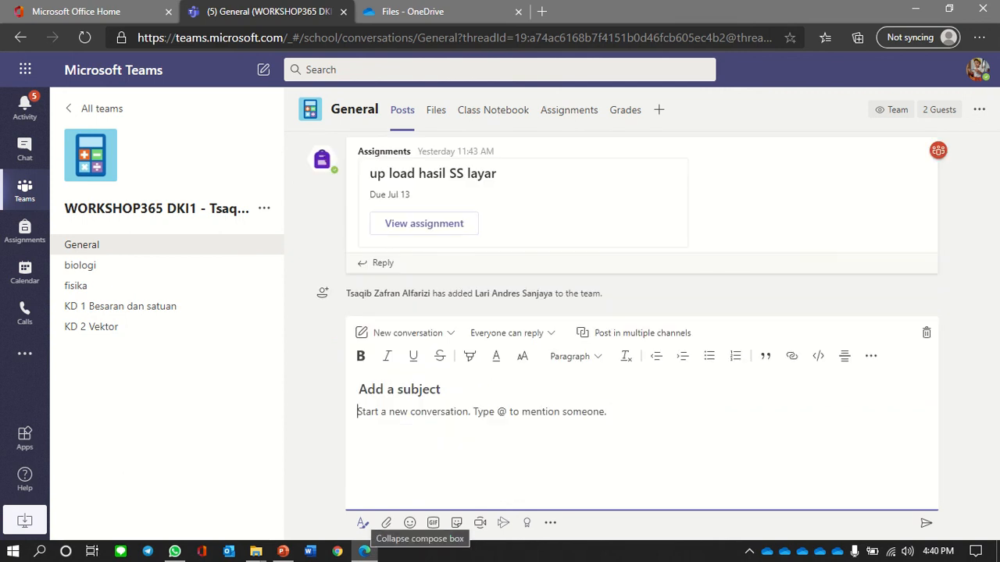
click(399, 389)
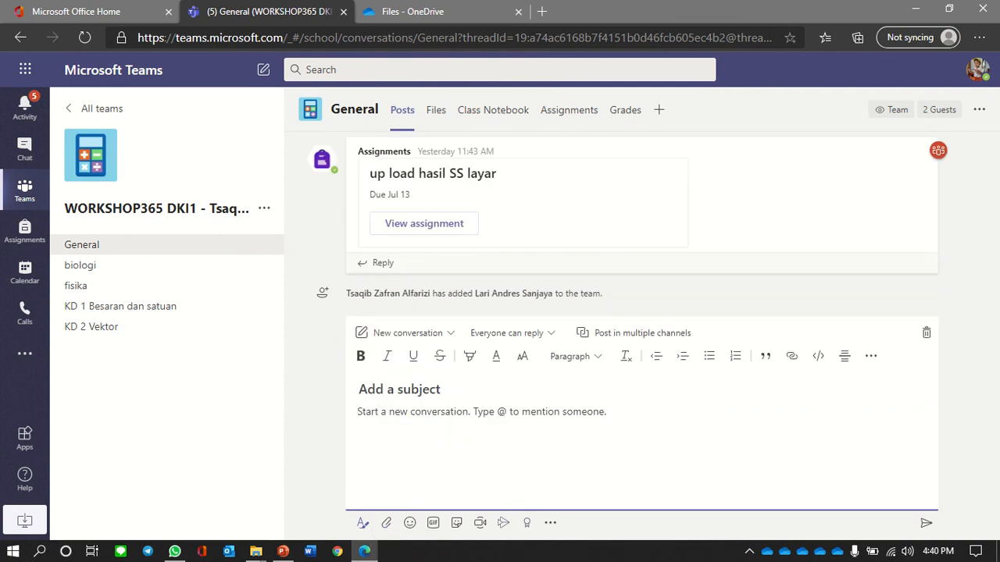
text(Fol)
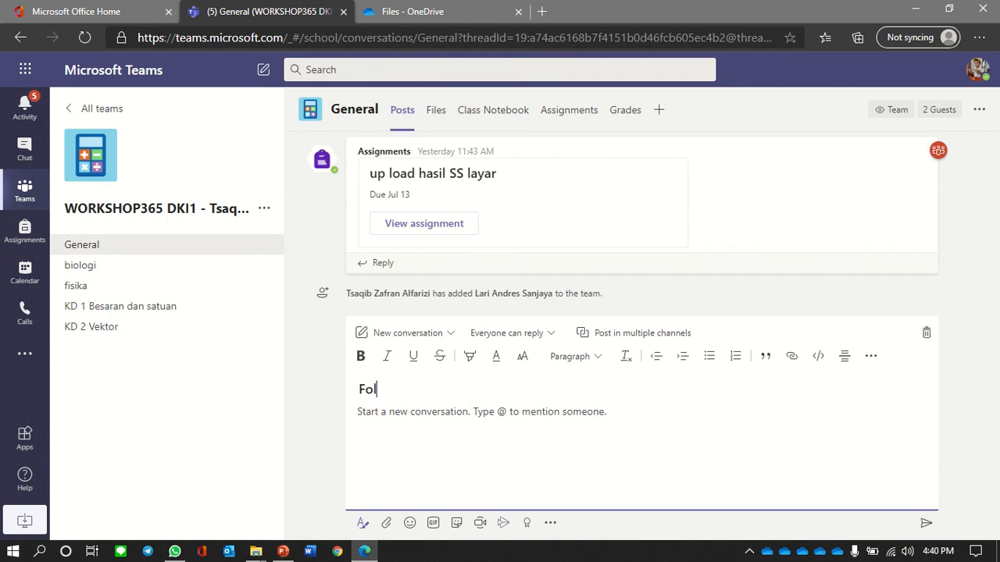
text(der bahan belajar)
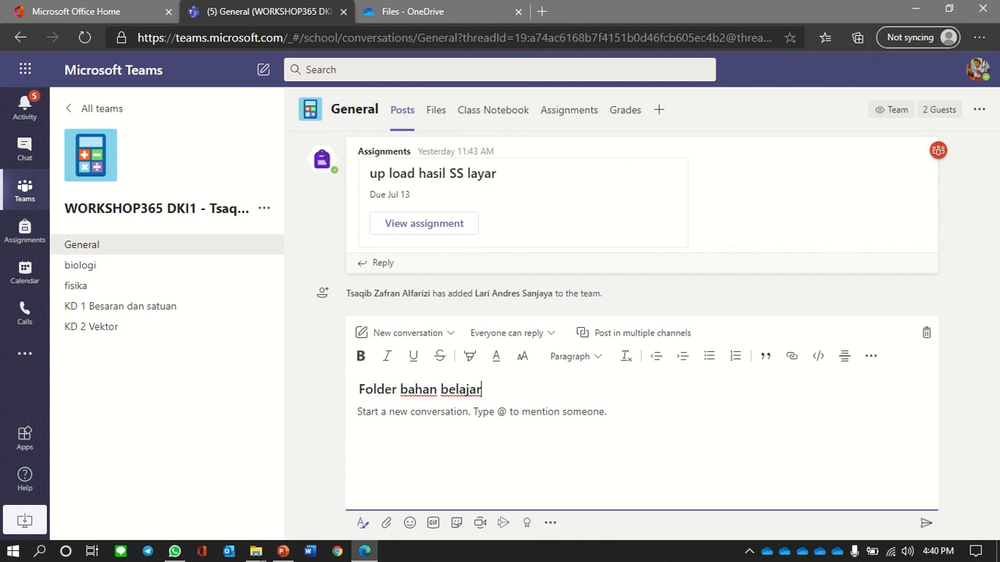
click(359, 412)
text(klik i)
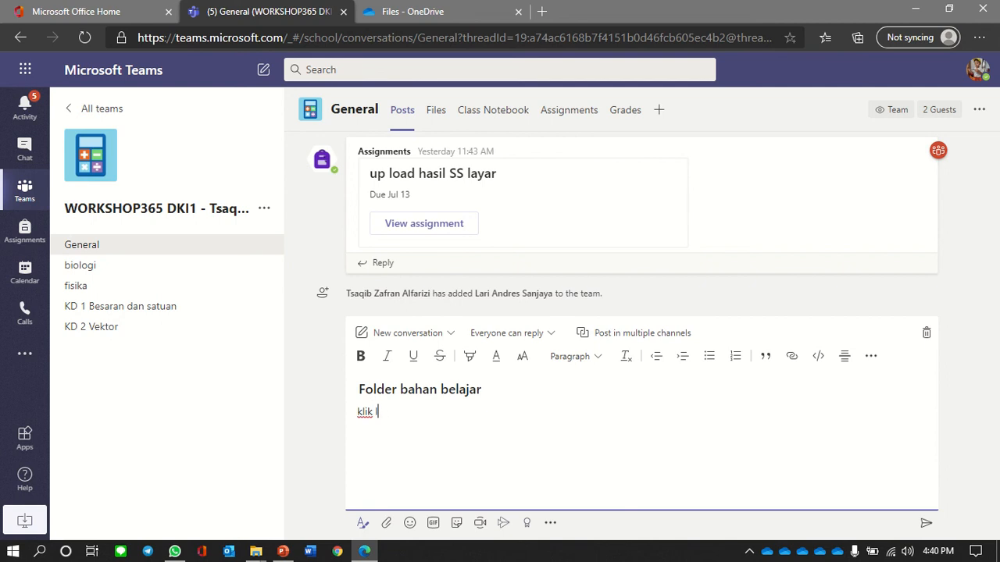
text(ink beikut dan pelaja)
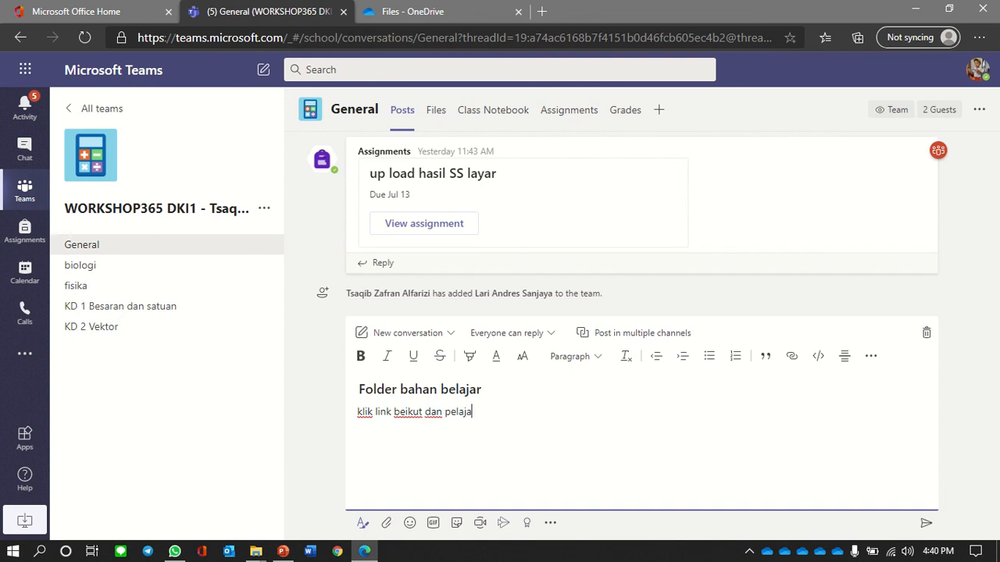
text(ri ya.. kita live meeing)
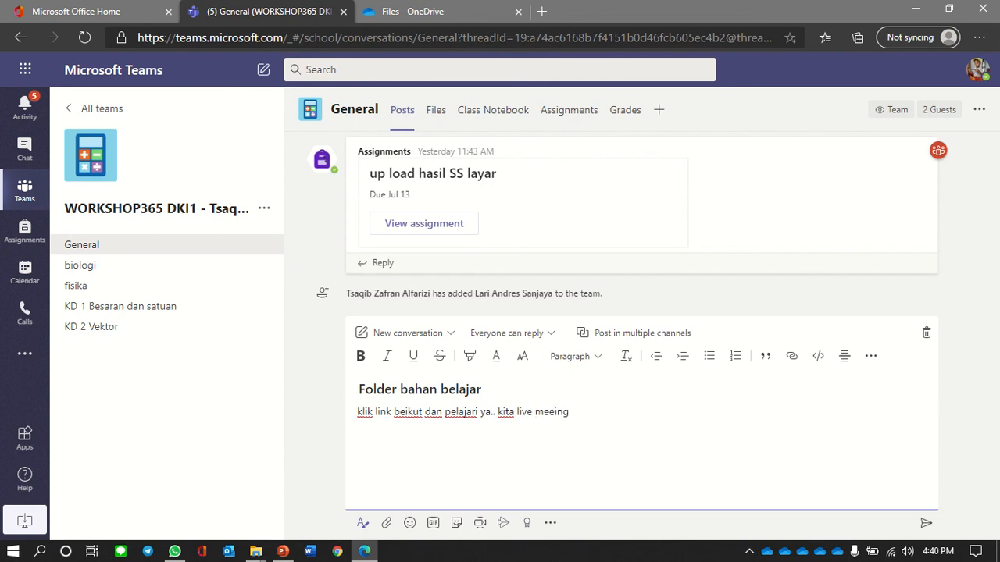
key(BackSpace)
key(BackSpace)
key(BackSpace)
text(ting )
text(40 meit)
text(ni dari)
text( seka)
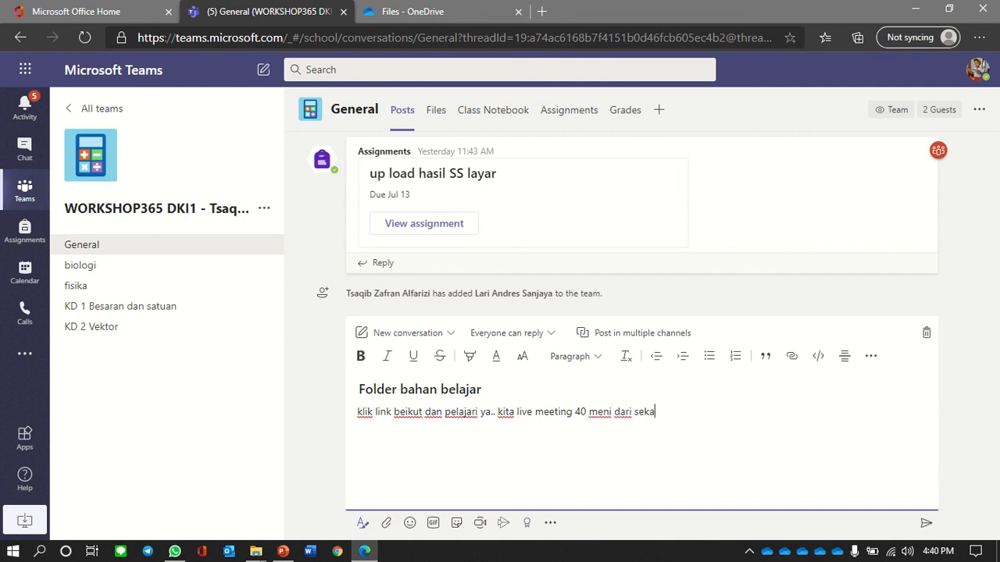
text(rang)
key(Return)
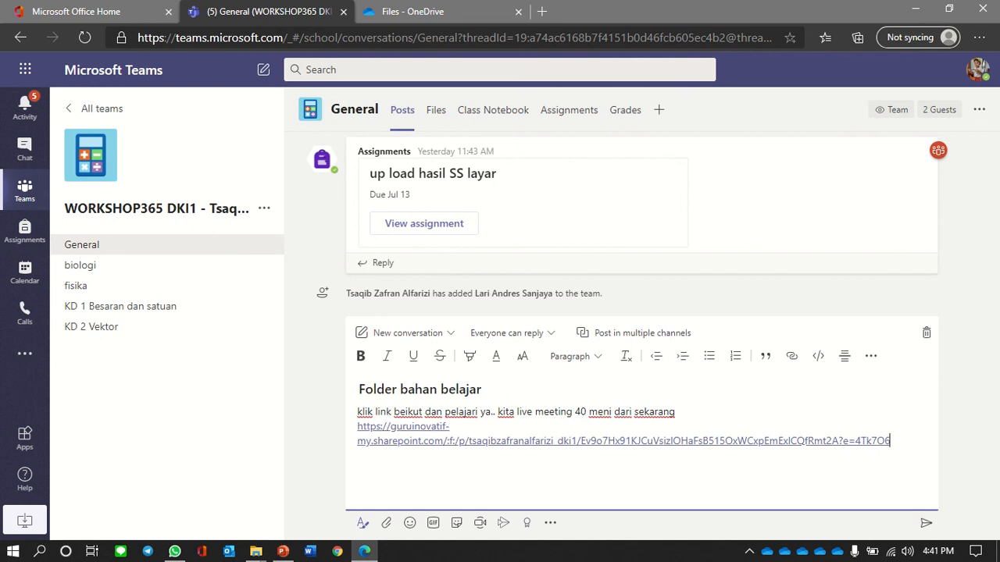
- Mark the post as important, send it to the channel, and return to Office home
click(408, 389)
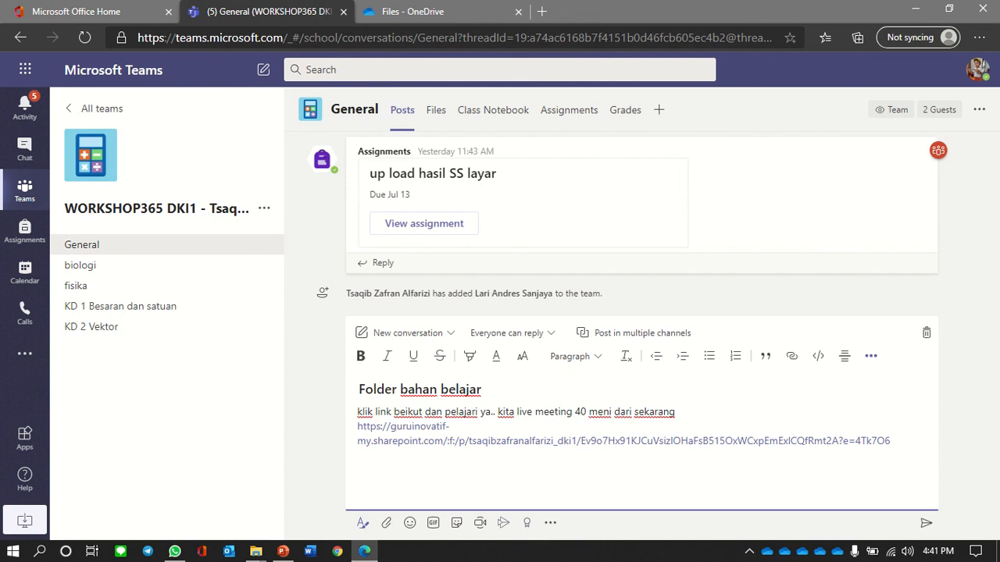
click(871, 356)
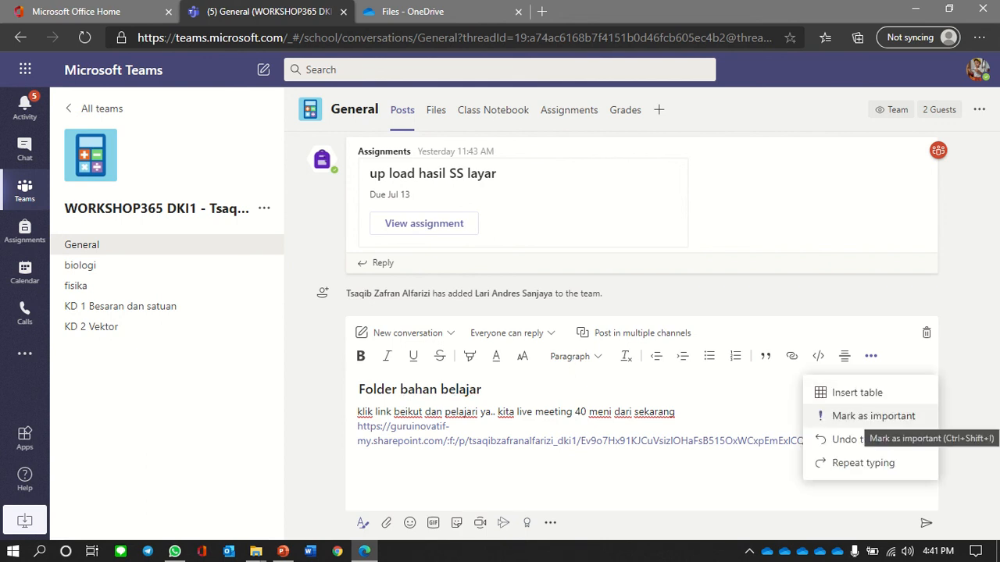
click(874, 417)
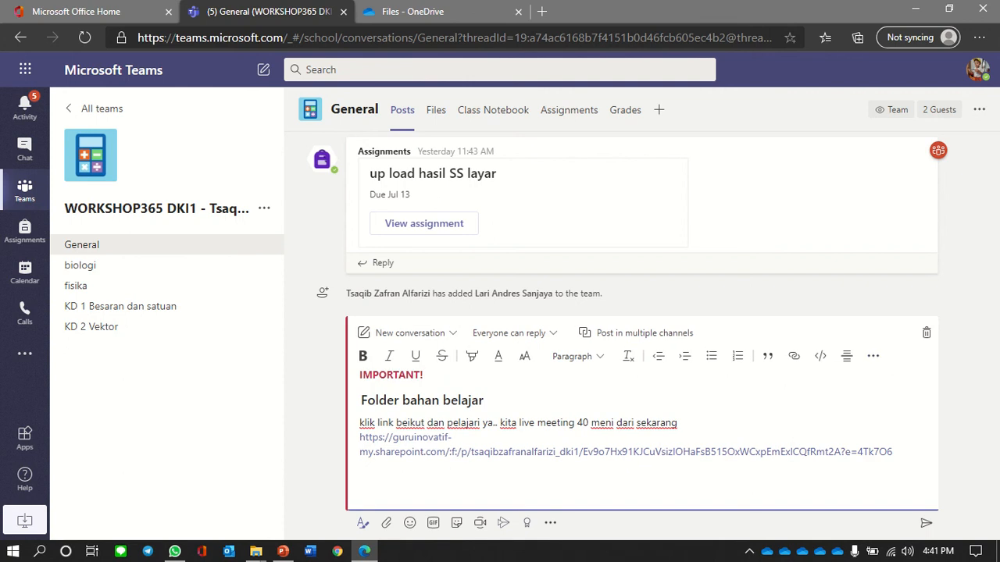
click(926, 523)
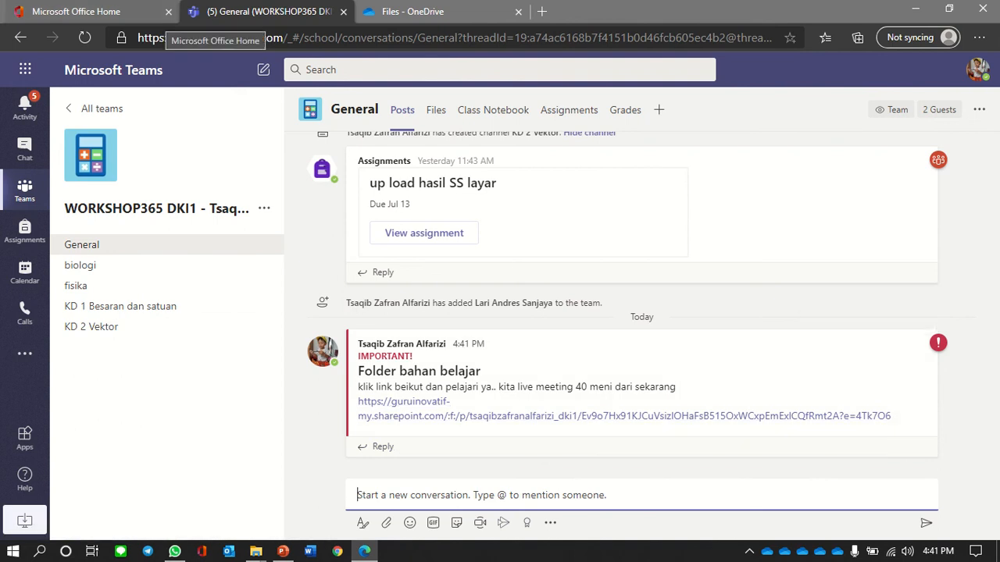
click(156, 16)
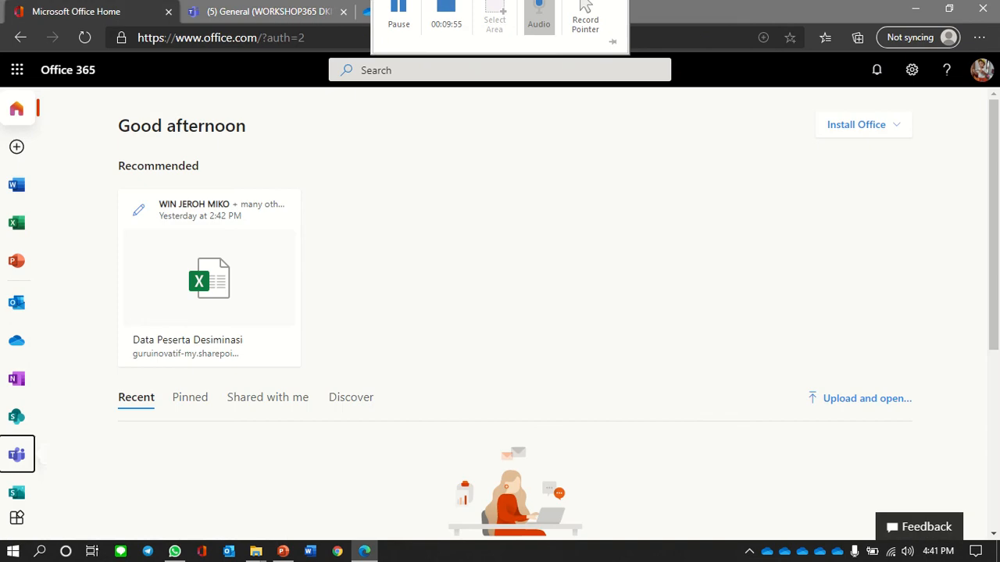
- Open Teams in a new tab and show the DISEMINASI 365 DKI 1 team's Assignments
click(17, 455)
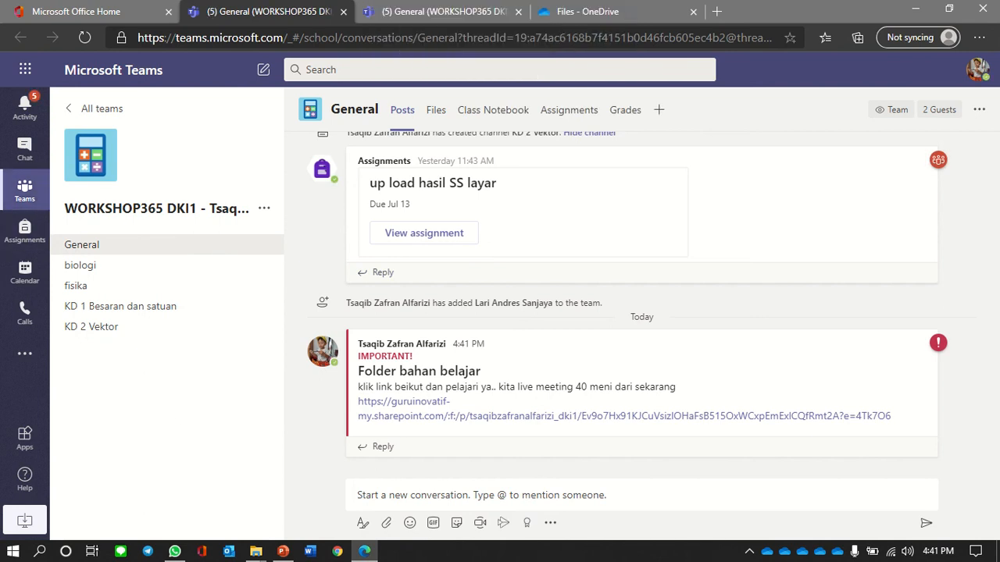
click(102, 109)
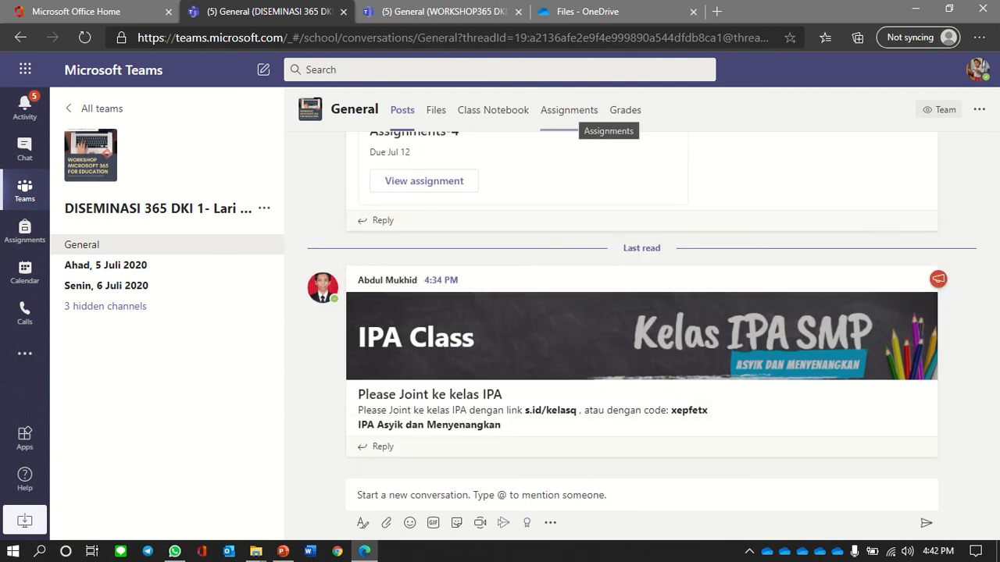
click(569, 109)
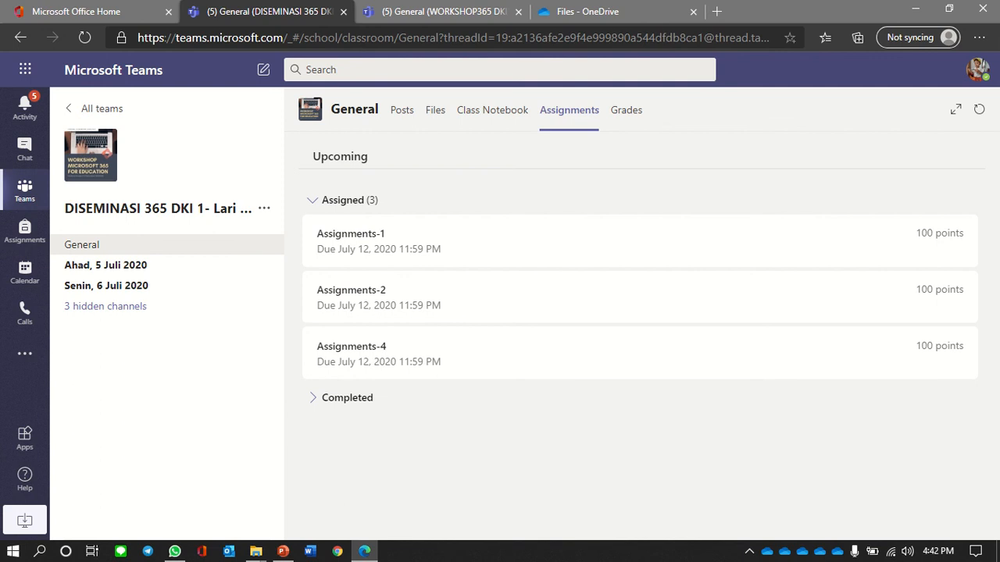
- Undo the Assignments-3 turn-in and remove its screenshot and folder link attachments
click(347, 398)
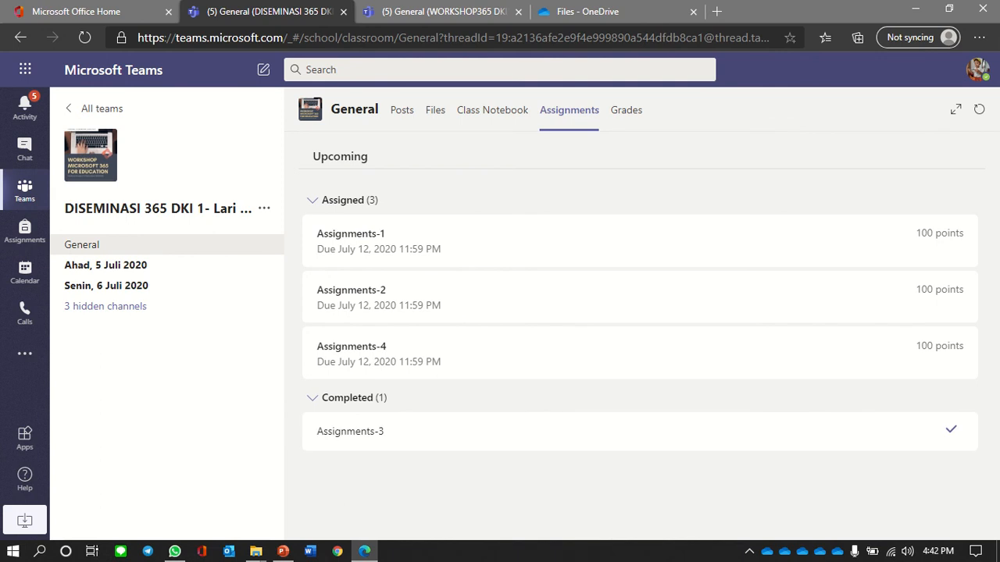
click(350, 431)
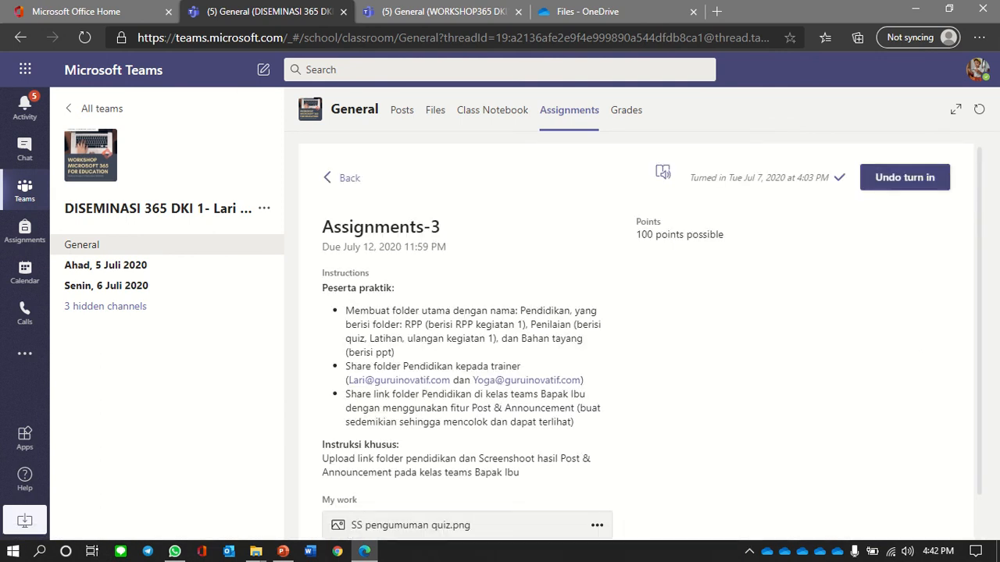
click(904, 178)
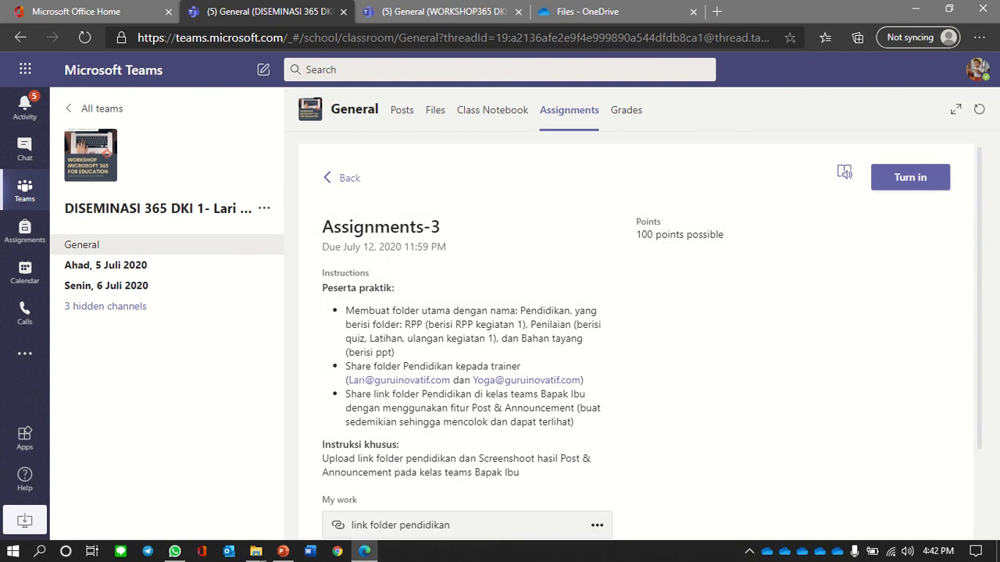
scroll(637, 336, down, 2)
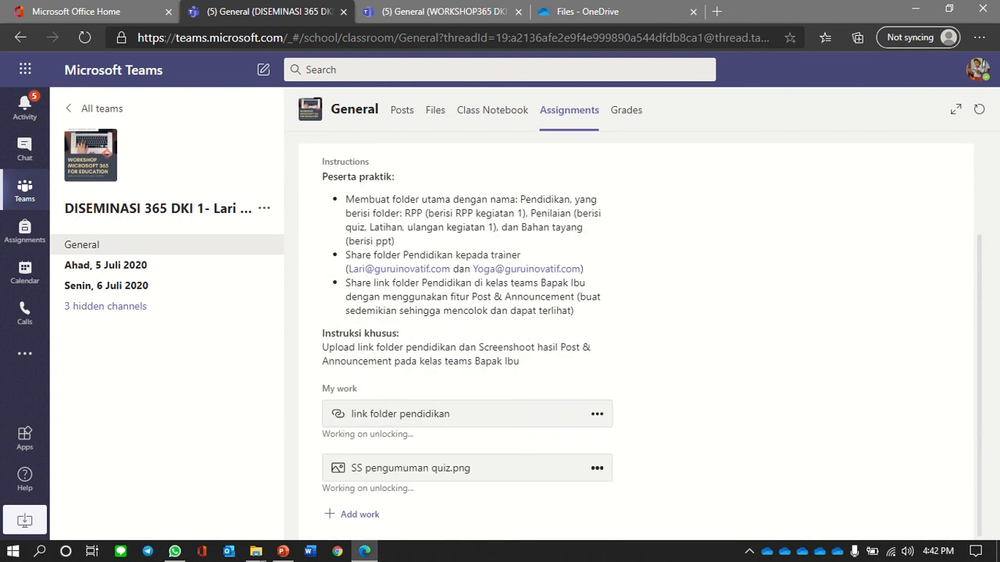
click(597, 468)
click(537, 500)
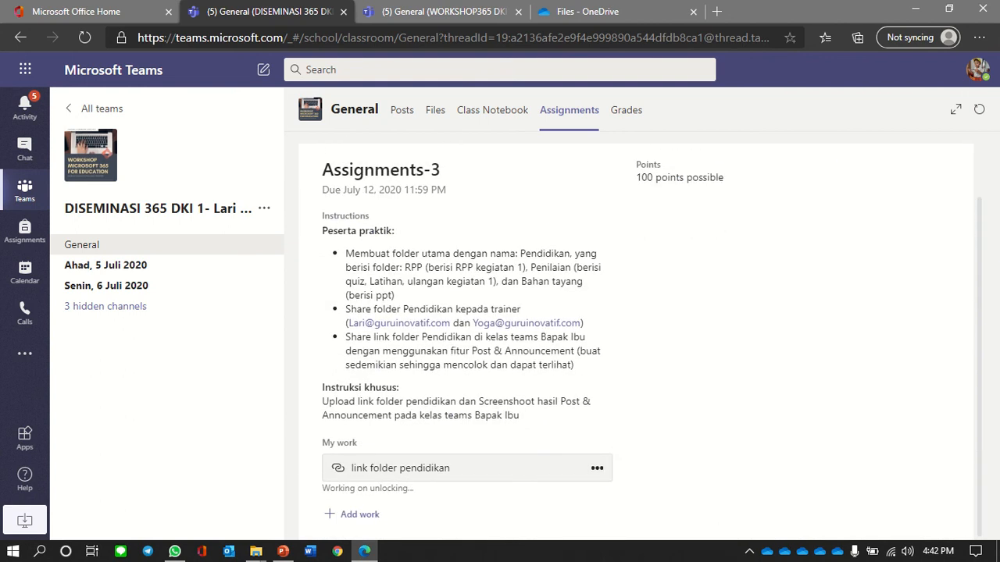
click(597, 468)
click(560, 443)
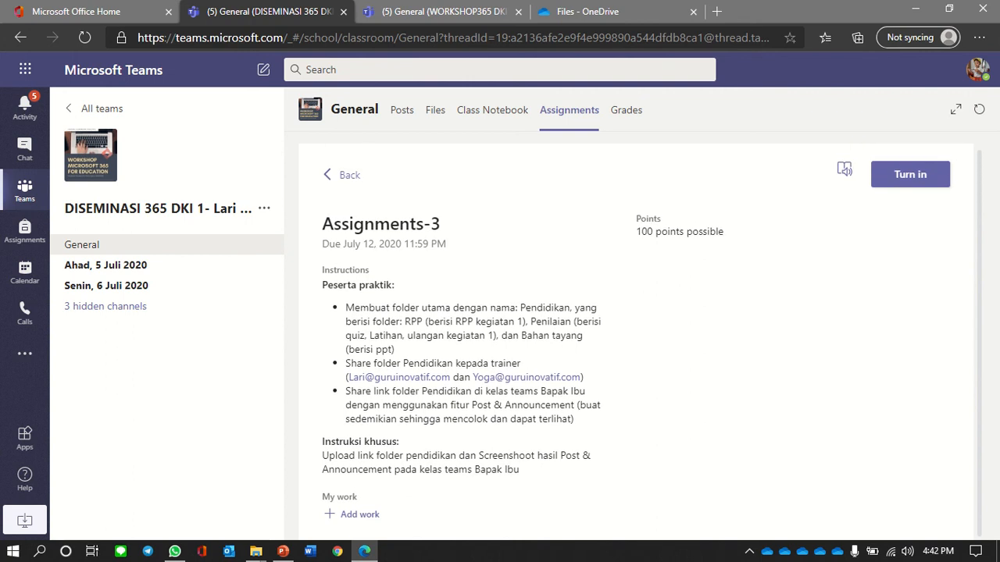
- Return to DISEMINASI 365 DKI 1 assignments, reopen Assignments-3 and begin adding work
click(25, 190)
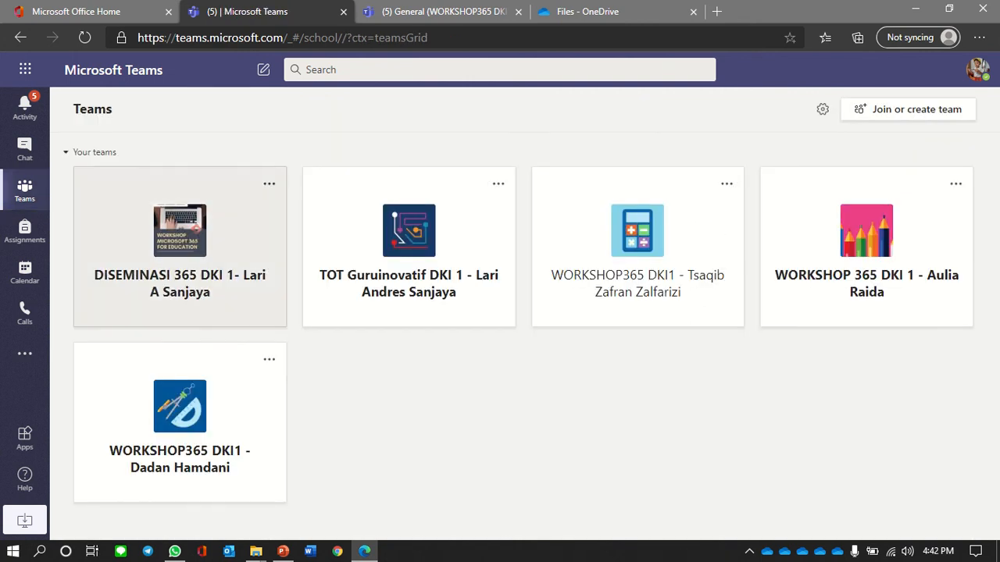
click(180, 246)
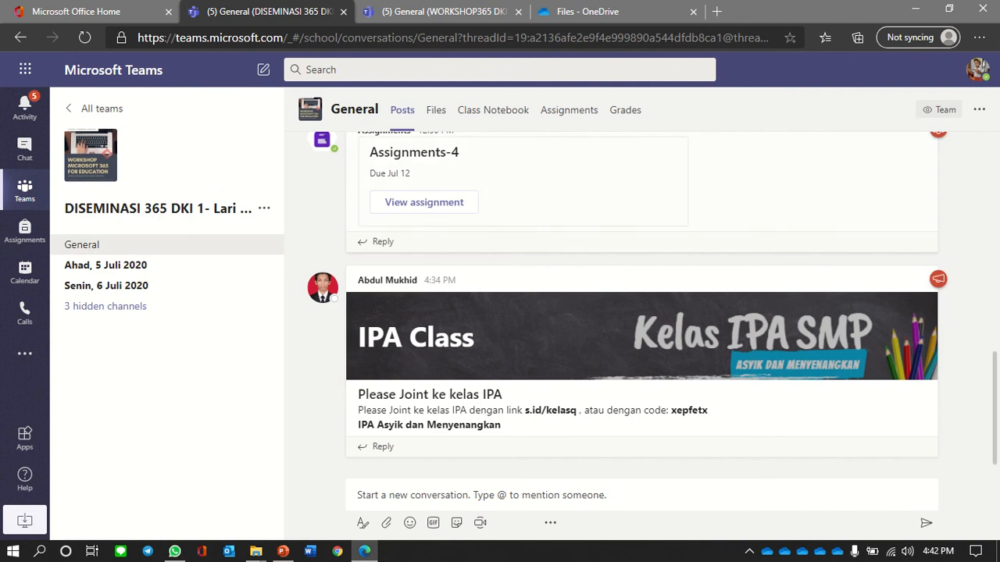
click(562, 111)
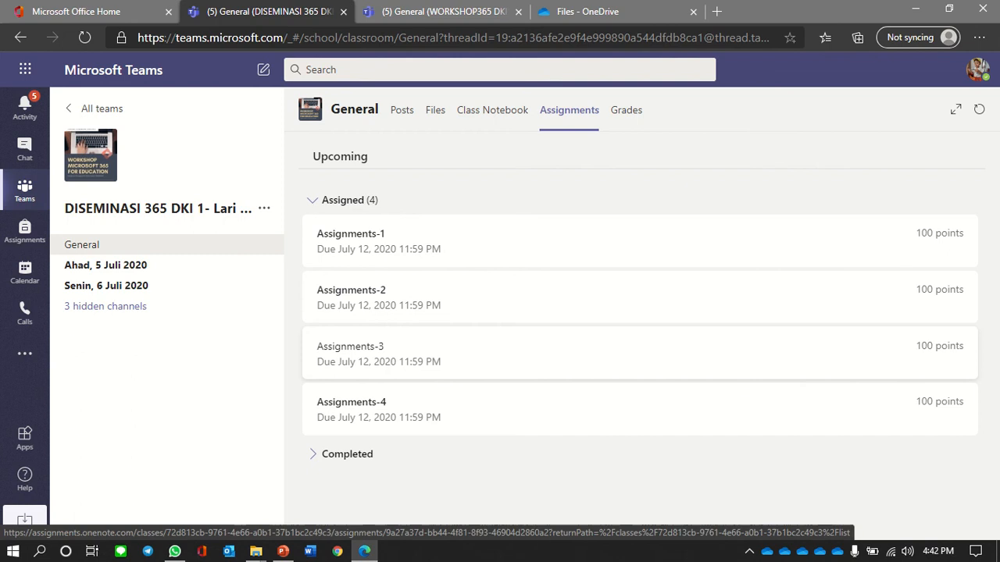
click(375, 354)
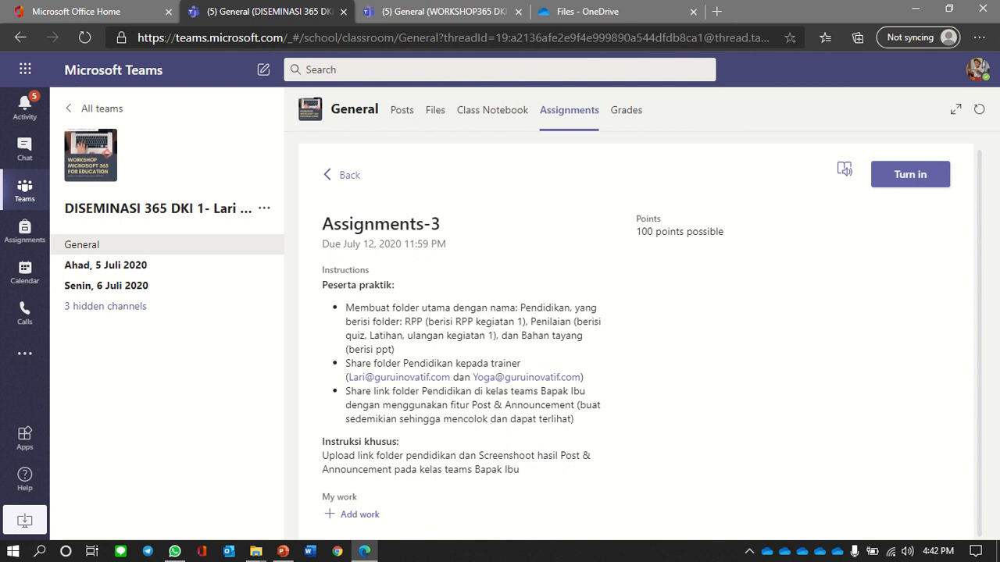
click(353, 514)
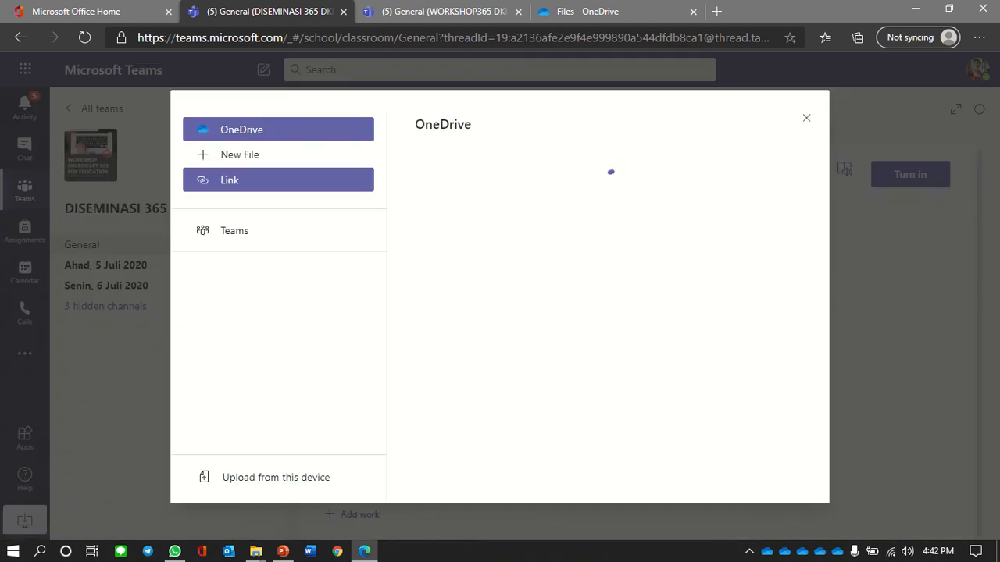
- Attach the pasted Pendidikan folder link to Assignments-3, displayed as the student's Pendidikan folder
click(278, 181)
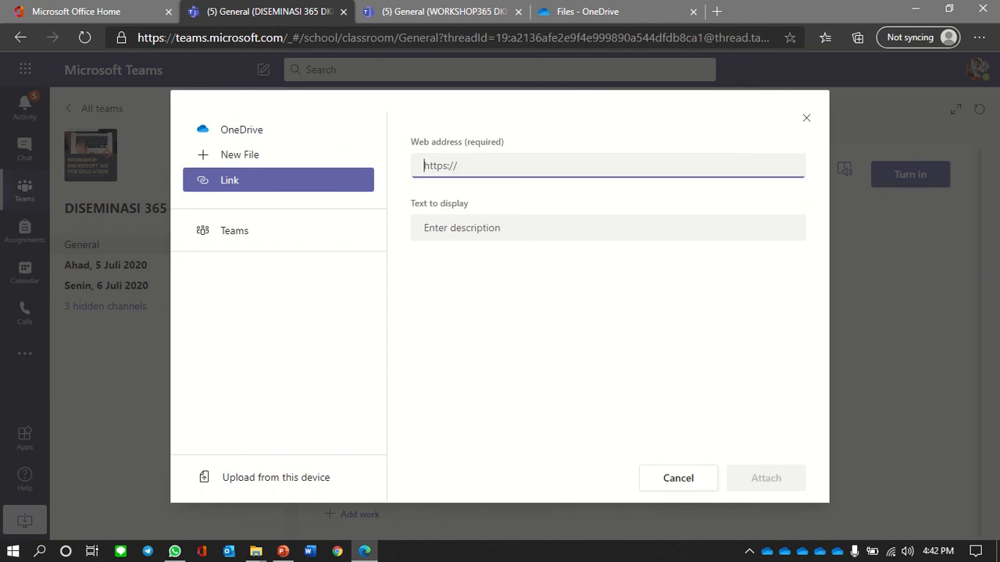
key(ctrl+v)
key(Tab)
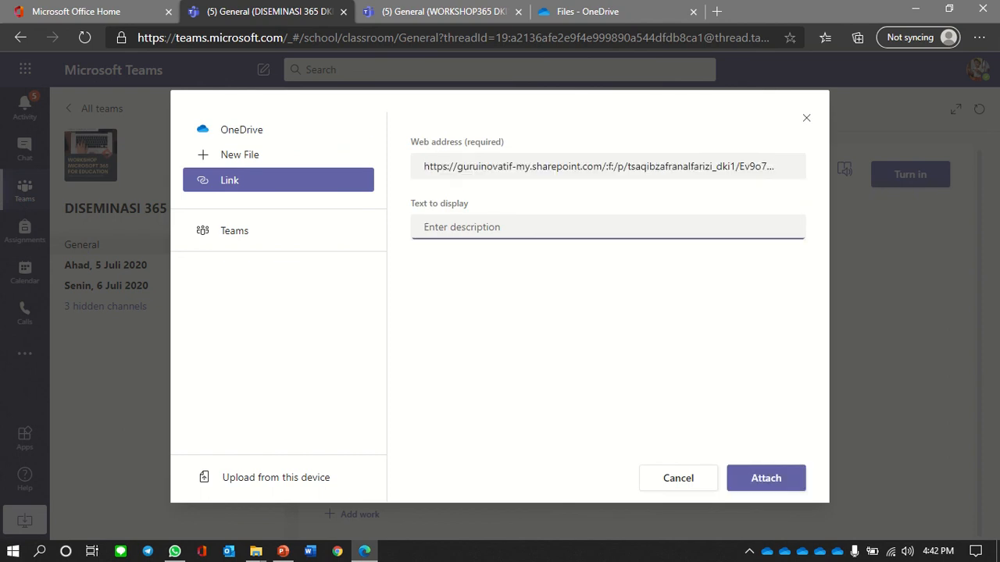
text(Folder pendidikan)
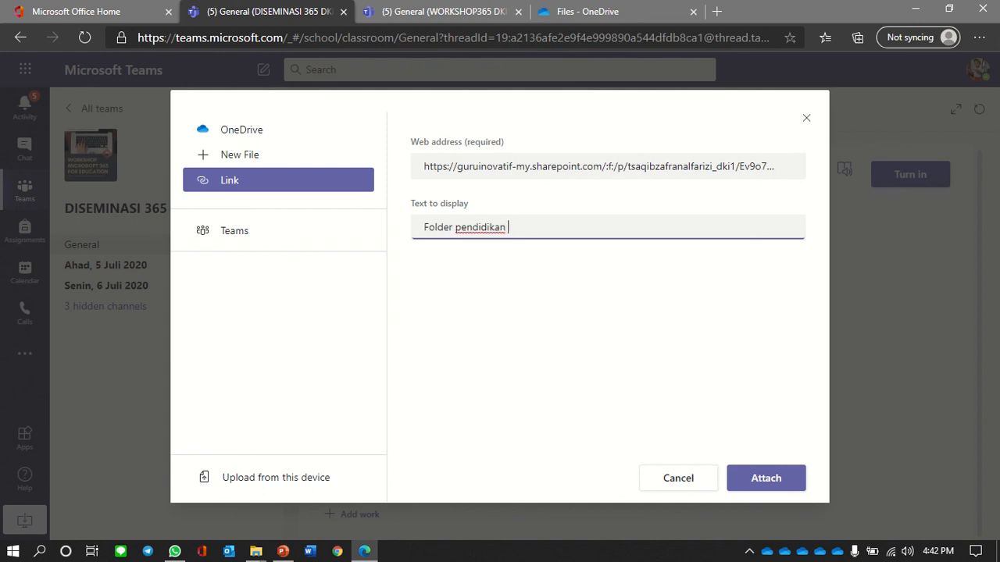
click(765, 478)
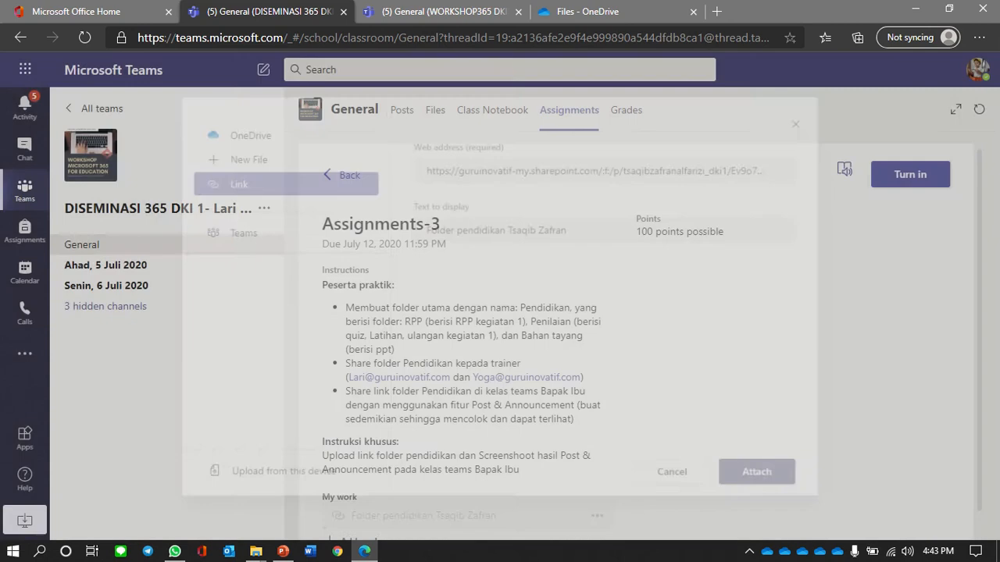
scroll(639, 340, down, 1)
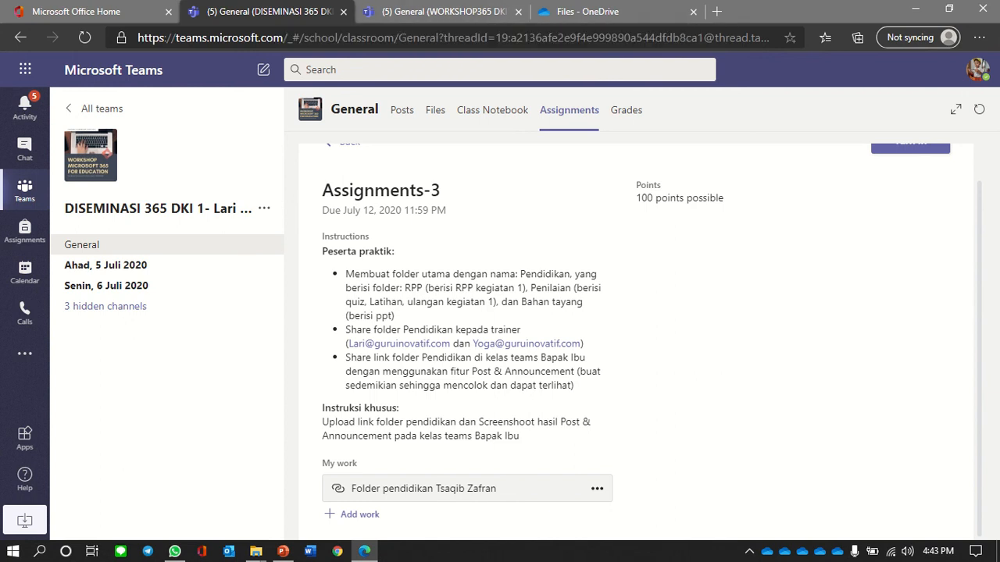
click(441, 11)
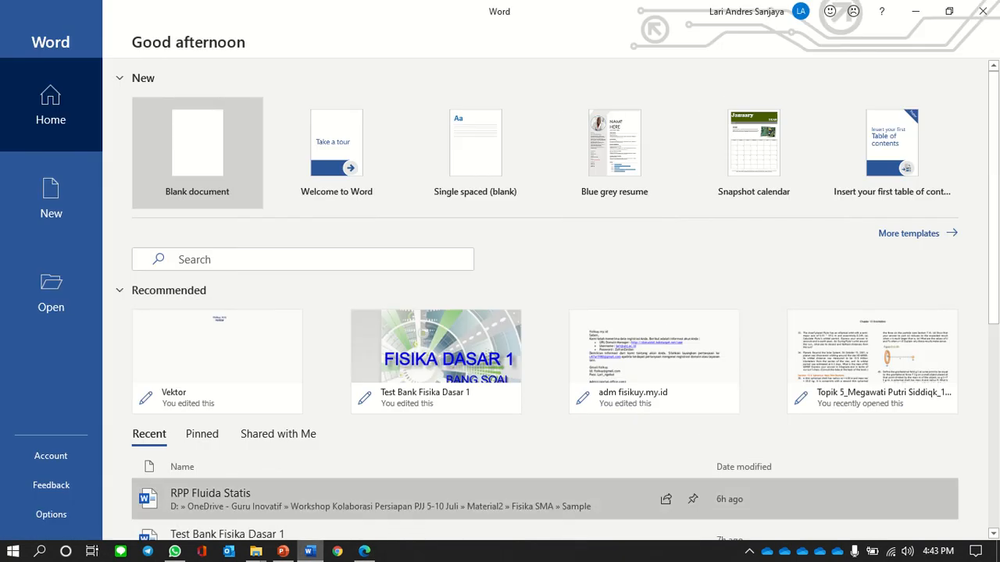
- In a blank Word document, save the pasted screenshot as SS pengumuman quiz.png in Documents, overwriting the old file
click(196, 154)
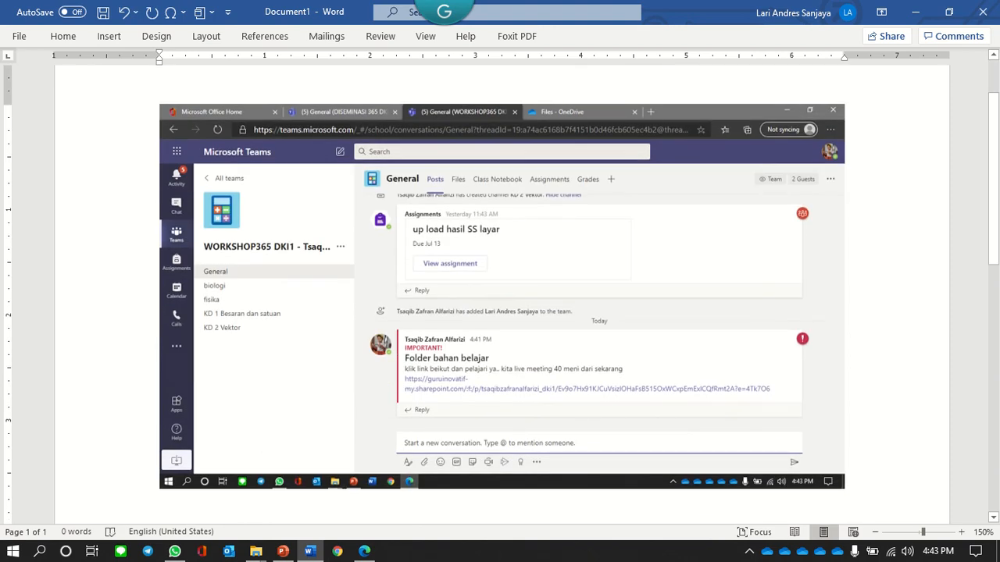
right_click(559, 190)
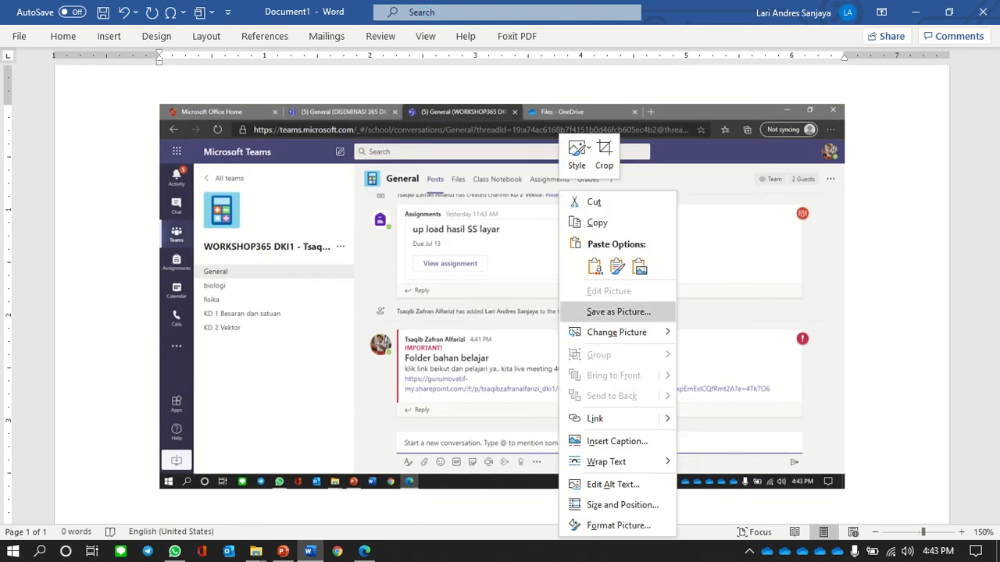
click(617, 311)
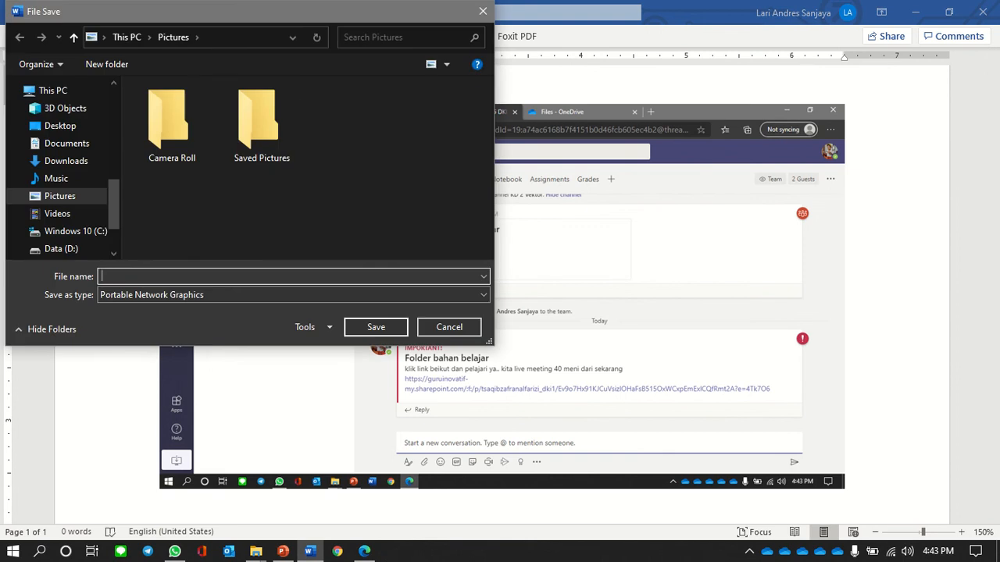
click(67, 143)
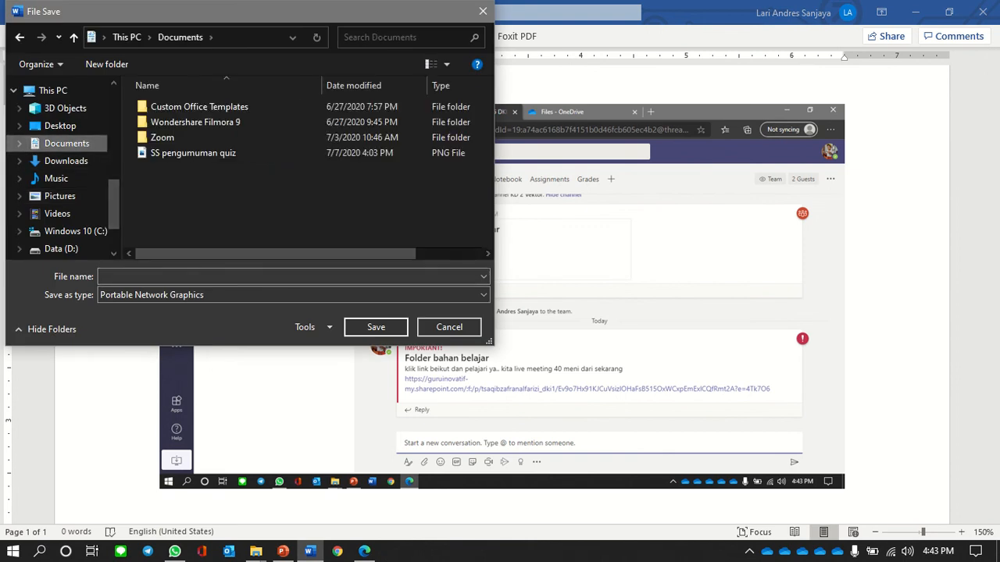
click(193, 152)
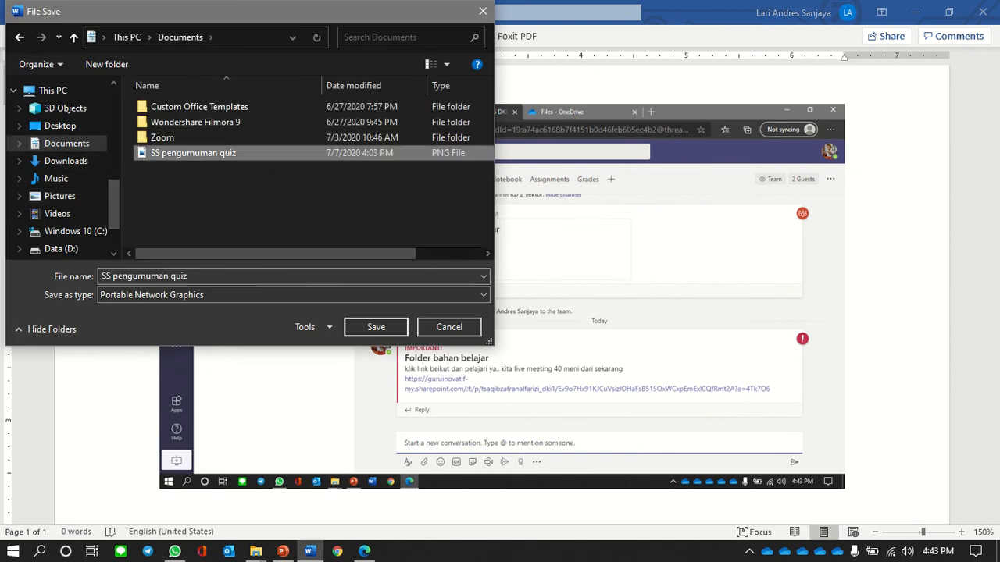
click(376, 326)
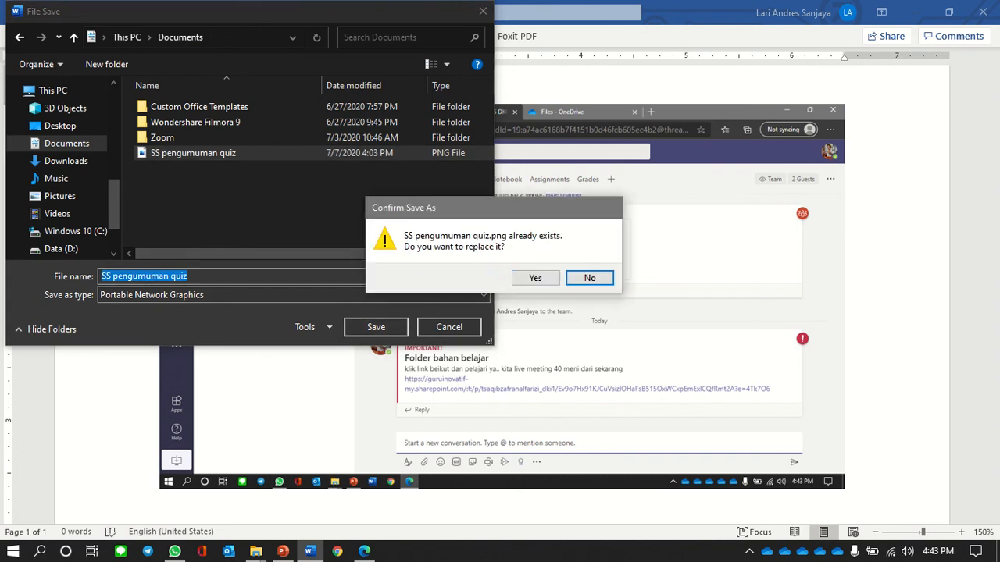
click(535, 278)
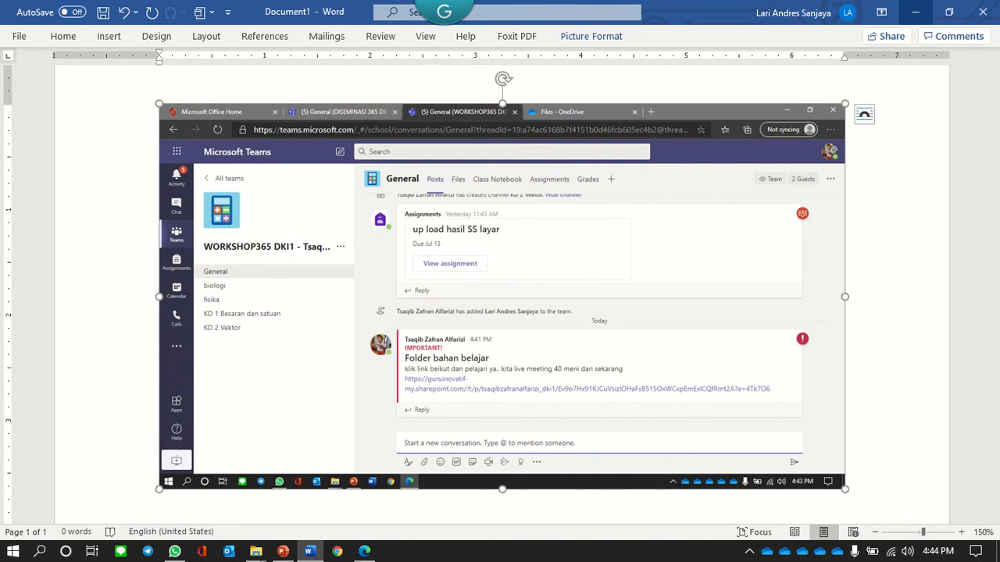
click(916, 11)
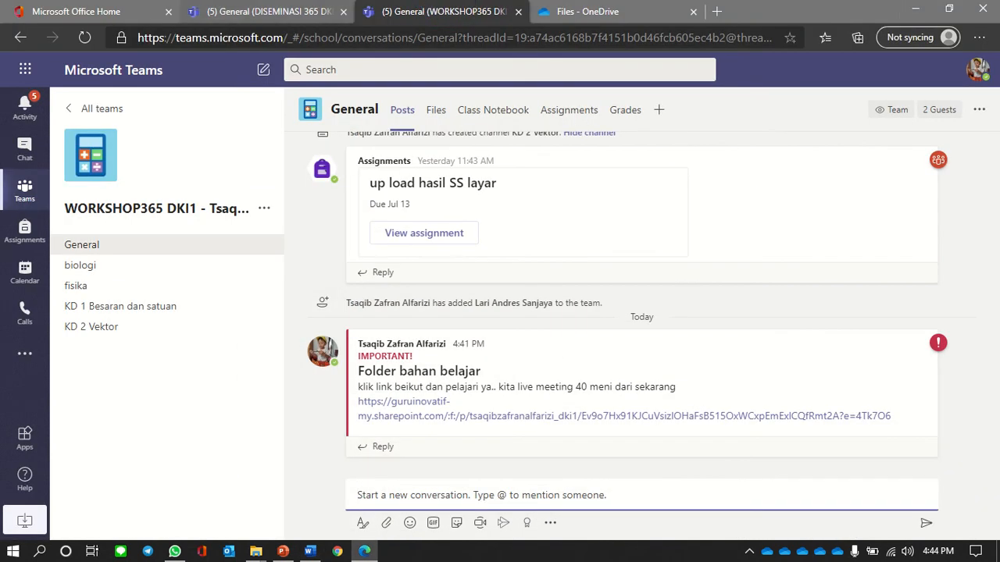
- Upload SS pengumuman quiz.png from Documents as additional work on Assignments-3
key(ctrl+shift+Tab)
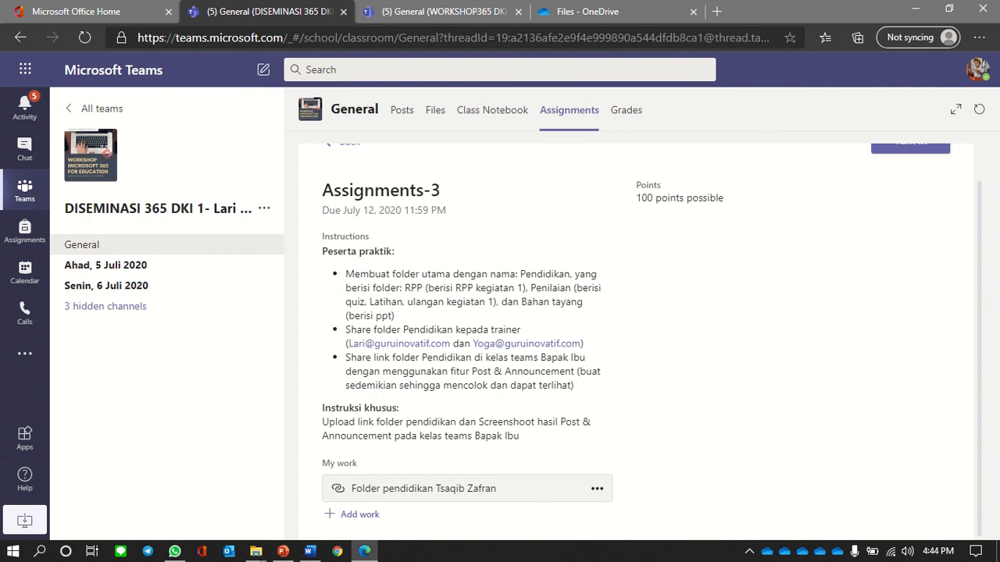
click(359, 514)
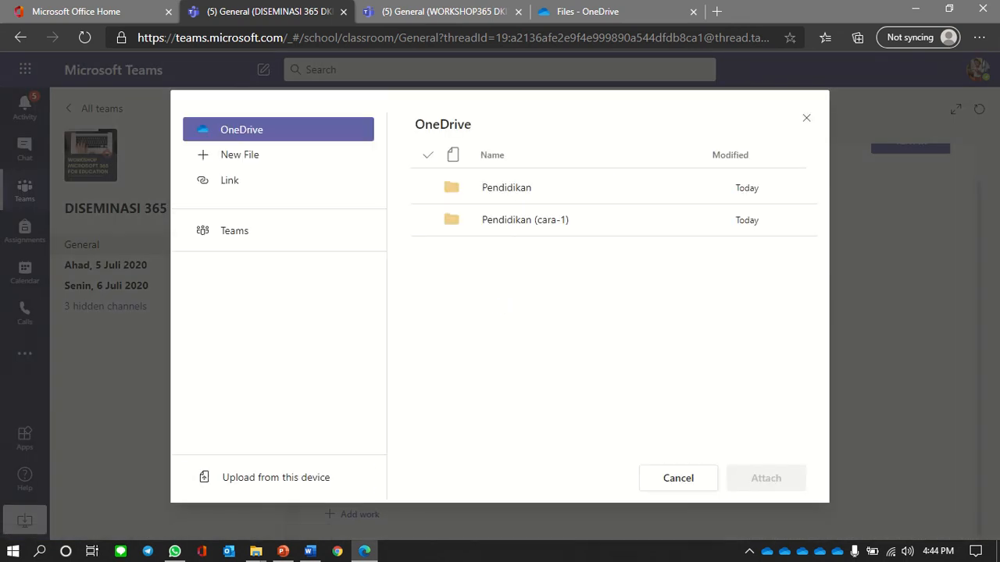
click(276, 477)
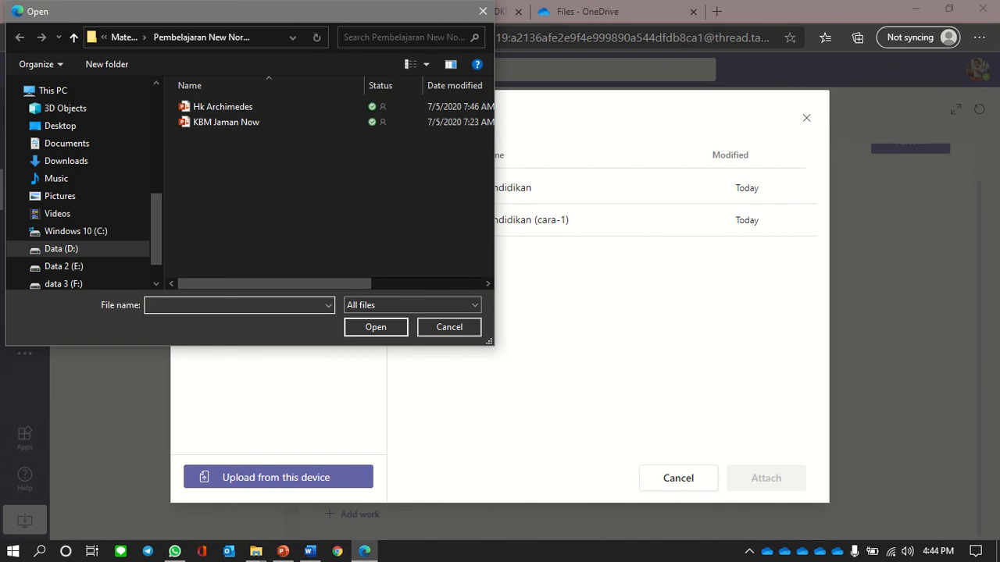
scroll(85, 184, up, 5)
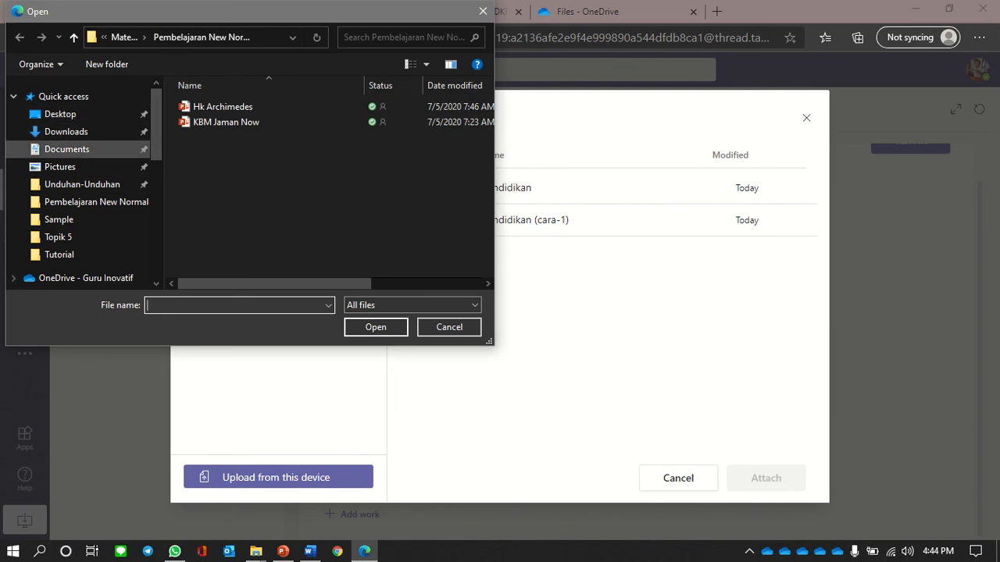
click(67, 149)
click(235, 184)
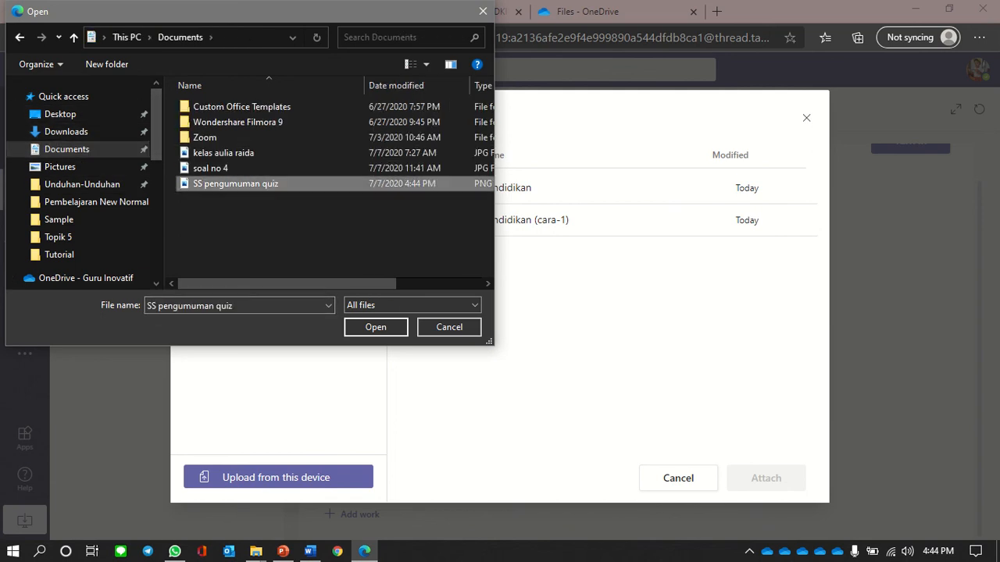
click(375, 327)
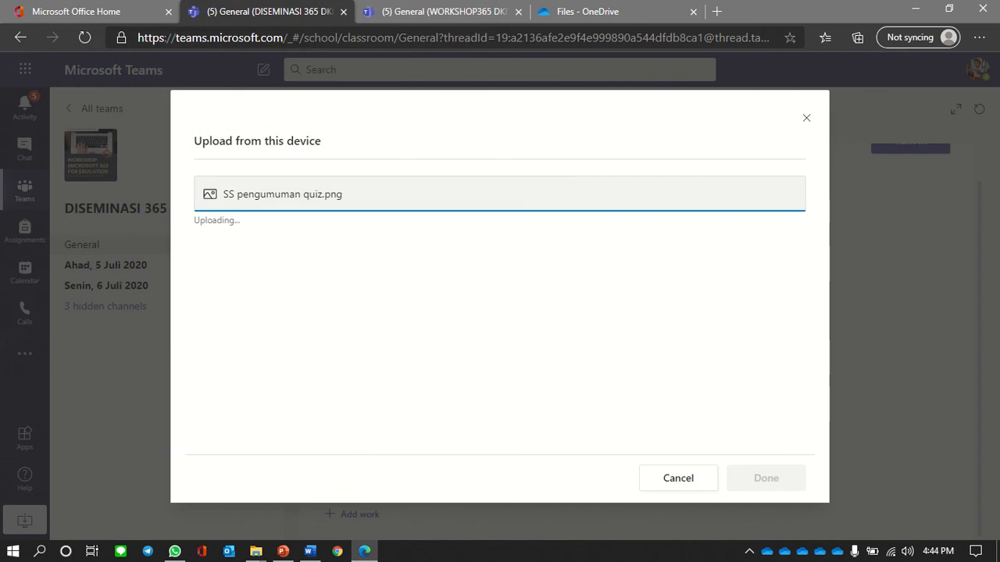
- Attach the screenshot to My work and turn in Assignments-3 with the folder link
click(765, 478)
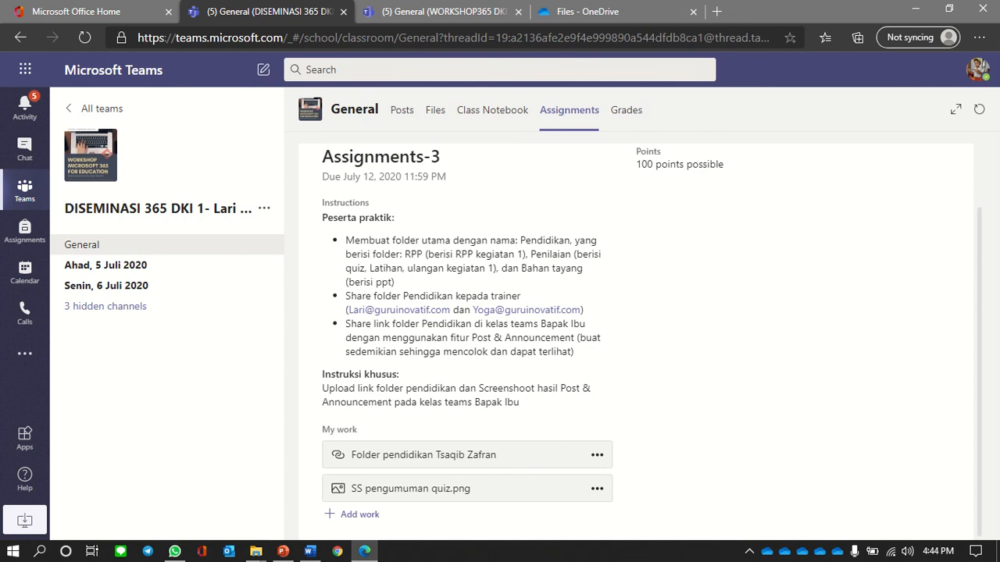
scroll(637, 336, up, 1)
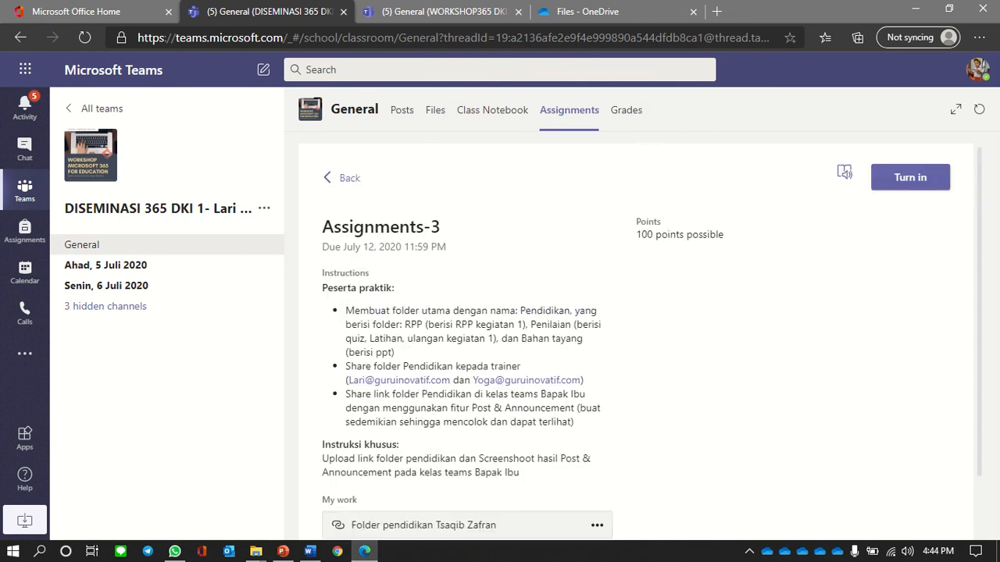
click(910, 178)
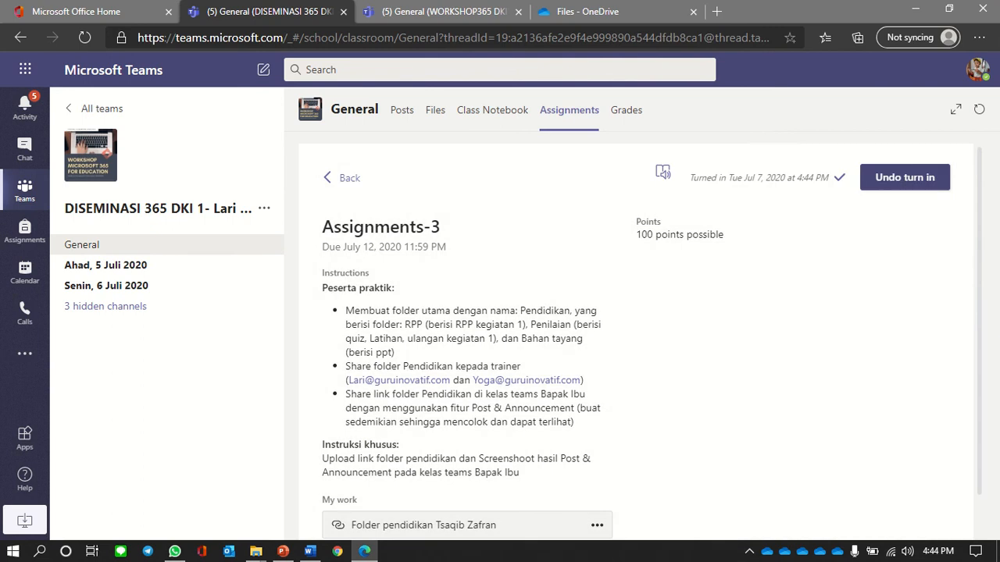